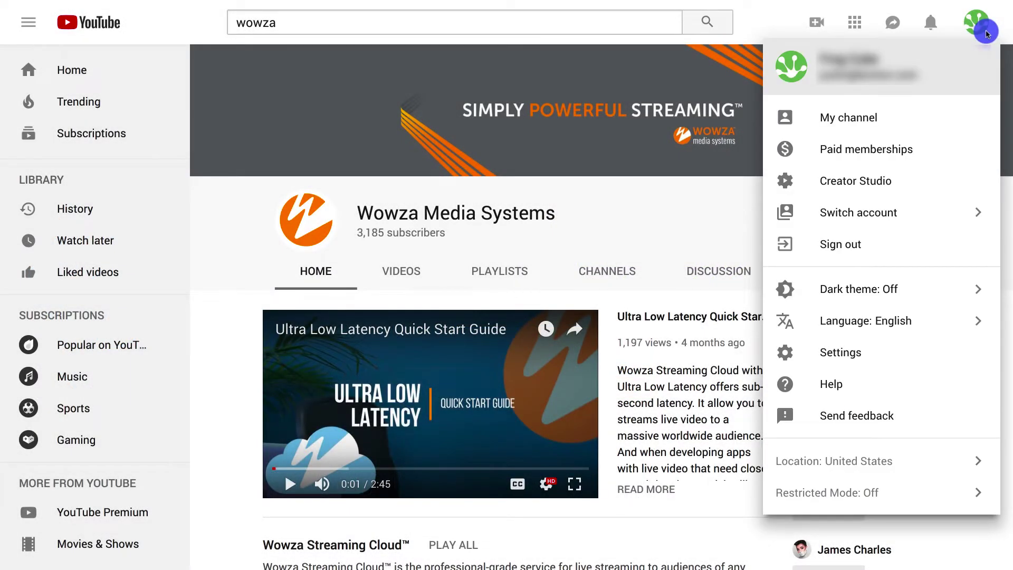
Show YouTube's Stream now encoder setup with server URL rtmp://a.rtmp.youtube.com/live2 and the hidden stream key.
click(838, 178)
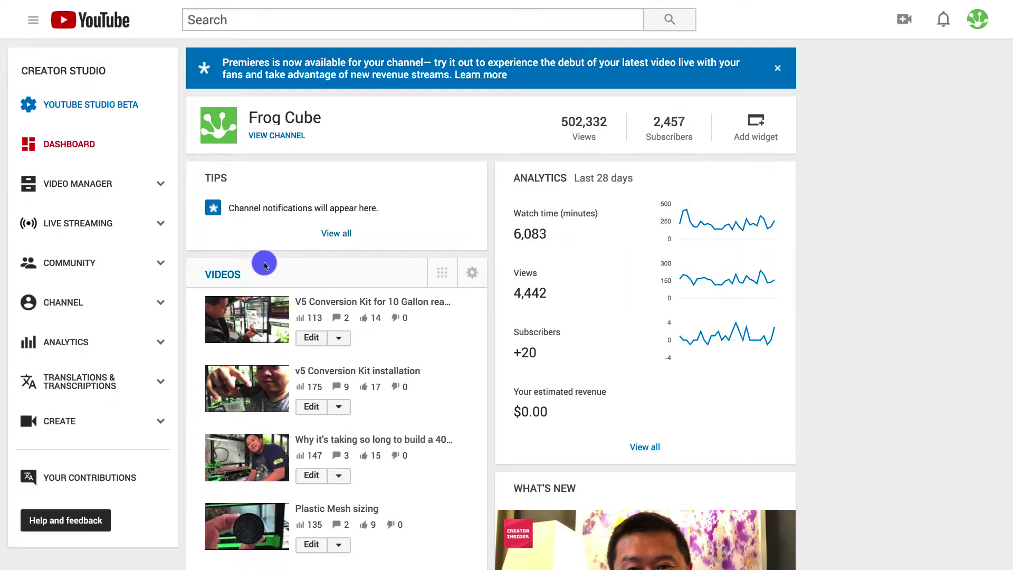
click(95, 221)
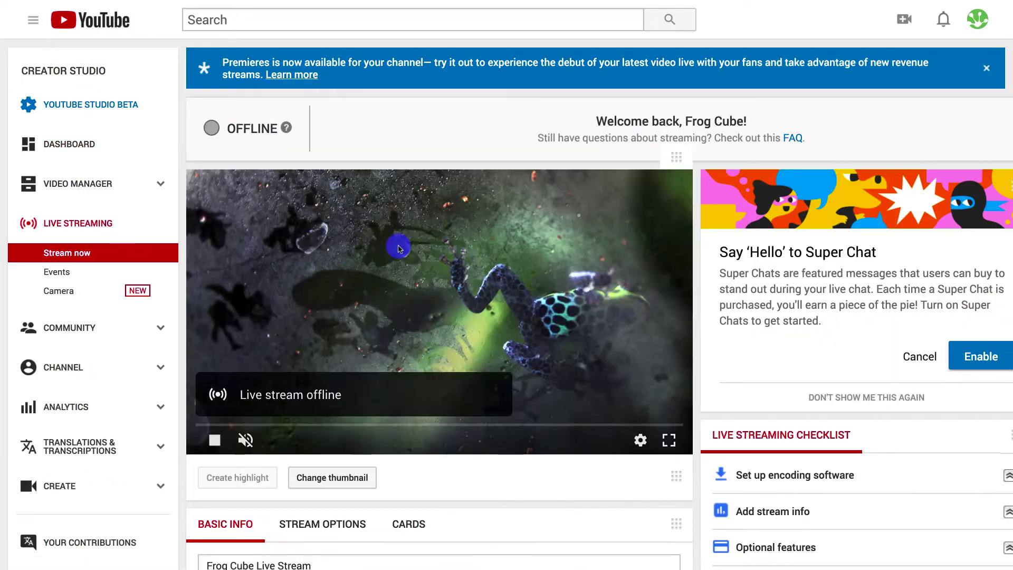
scroll(398, 248, down, 9)
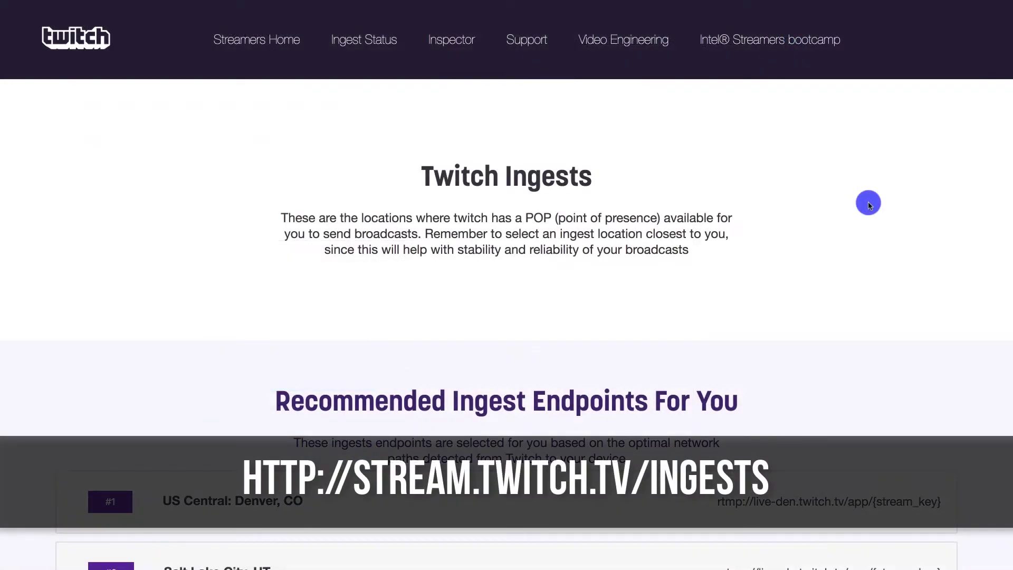
Note Twitch's recommended Denver ingest endpoint, then select the channel's Primary Stream key in Channel settings.
scroll(869, 203, down, 5)
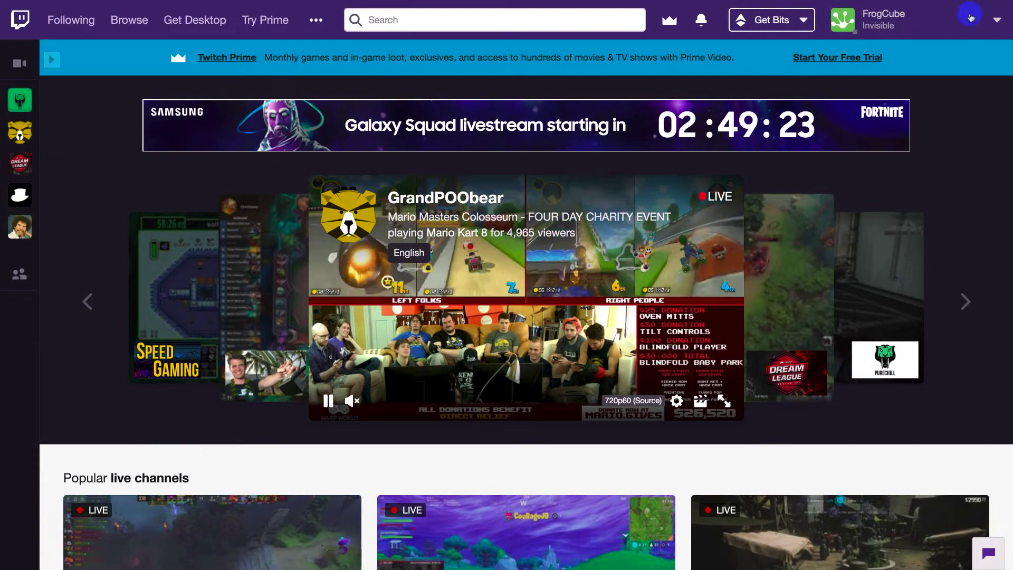
click(971, 17)
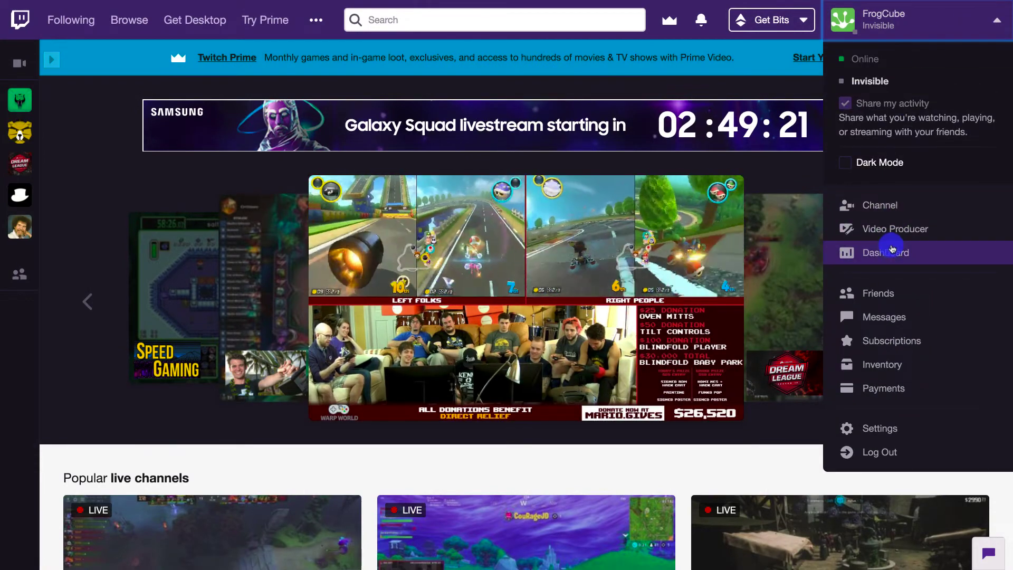
click(892, 251)
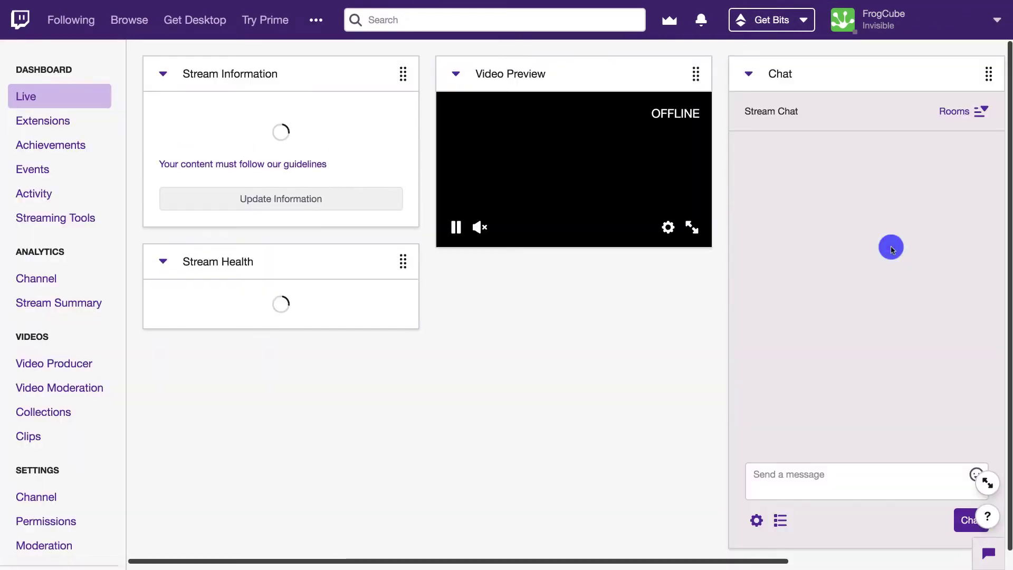
click(57, 491)
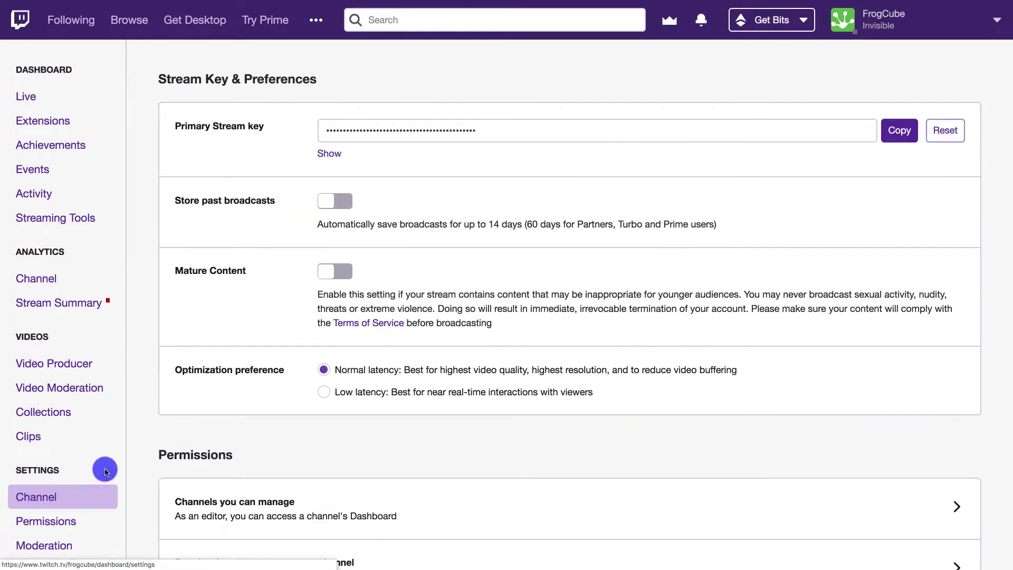
click(334, 154)
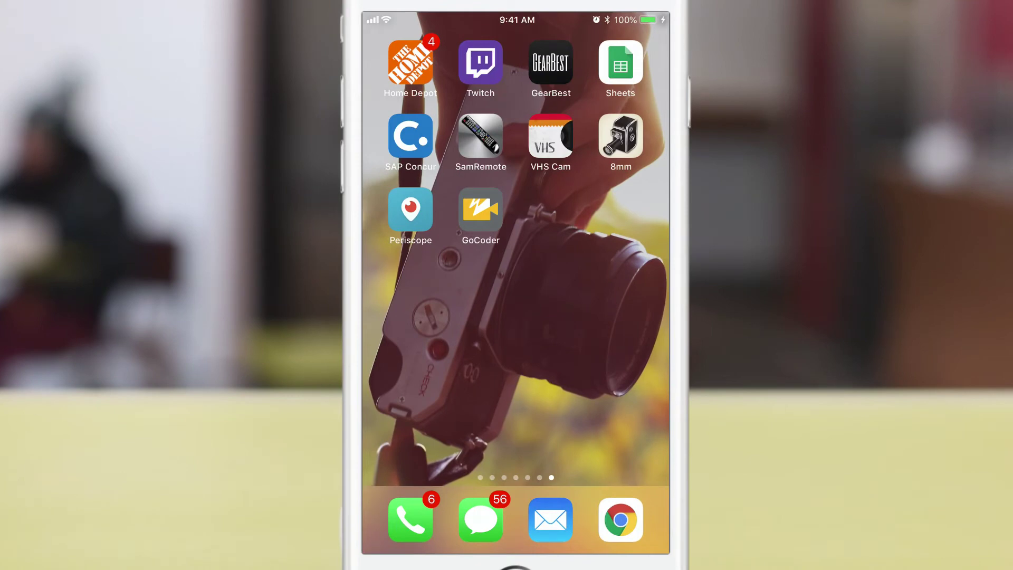
On the phone, go from Periscope's People tab and profile to Settings > Periscope Producer.
click(411, 210)
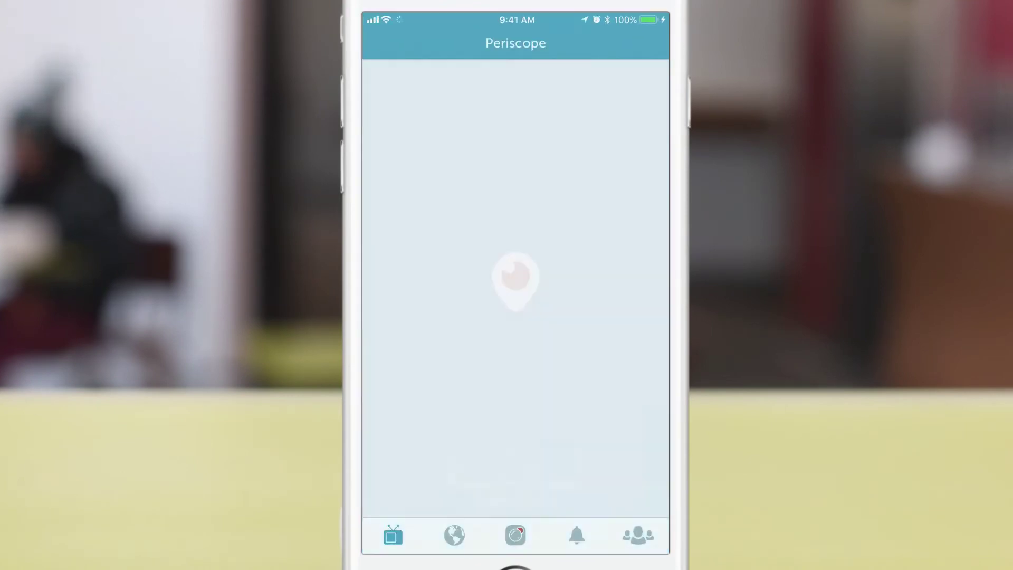
click(640, 536)
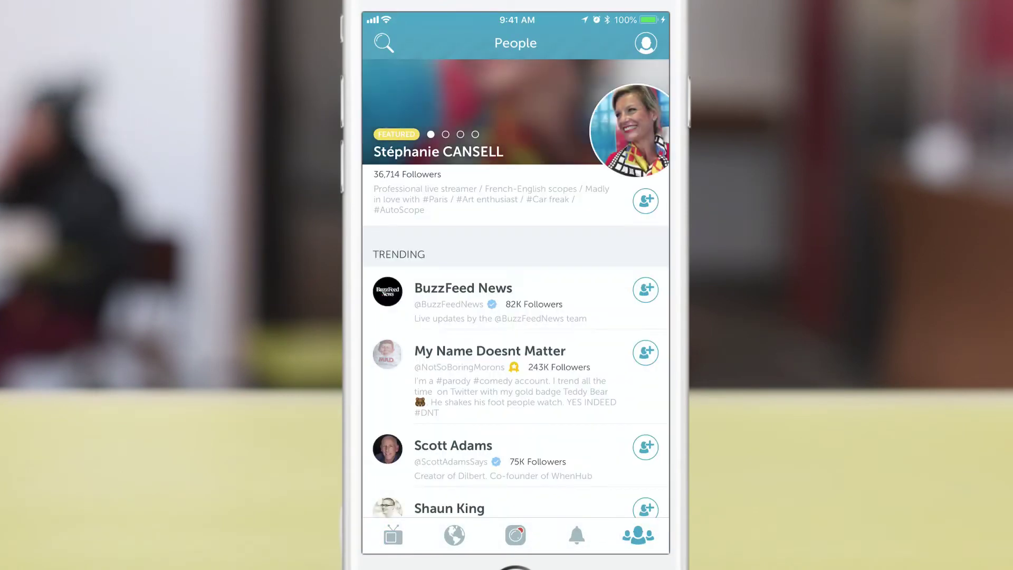
click(648, 43)
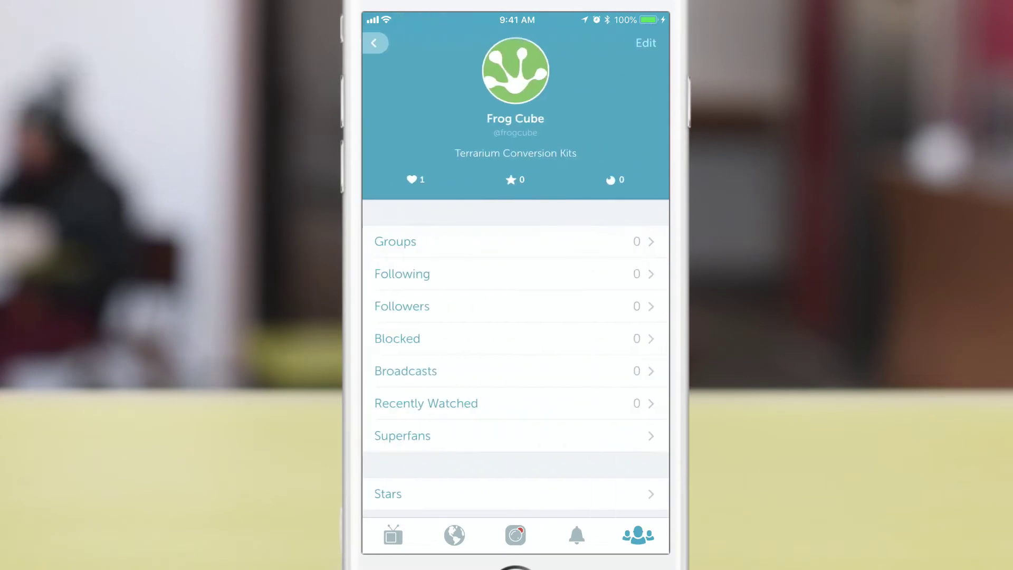
scroll(516, 317, down, 2)
scroll(515, 317, down, 5)
click(397, 297)
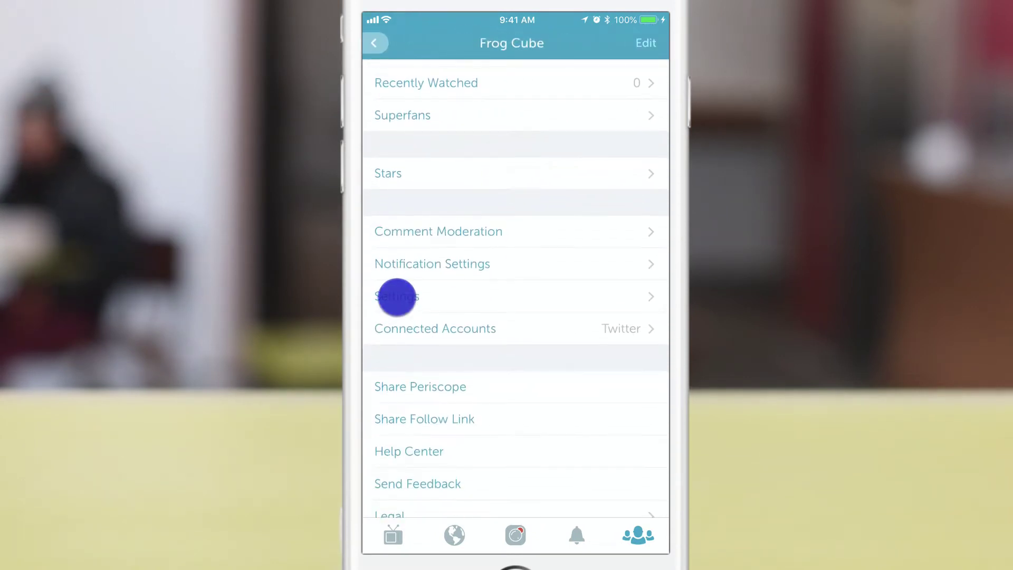
click(430, 211)
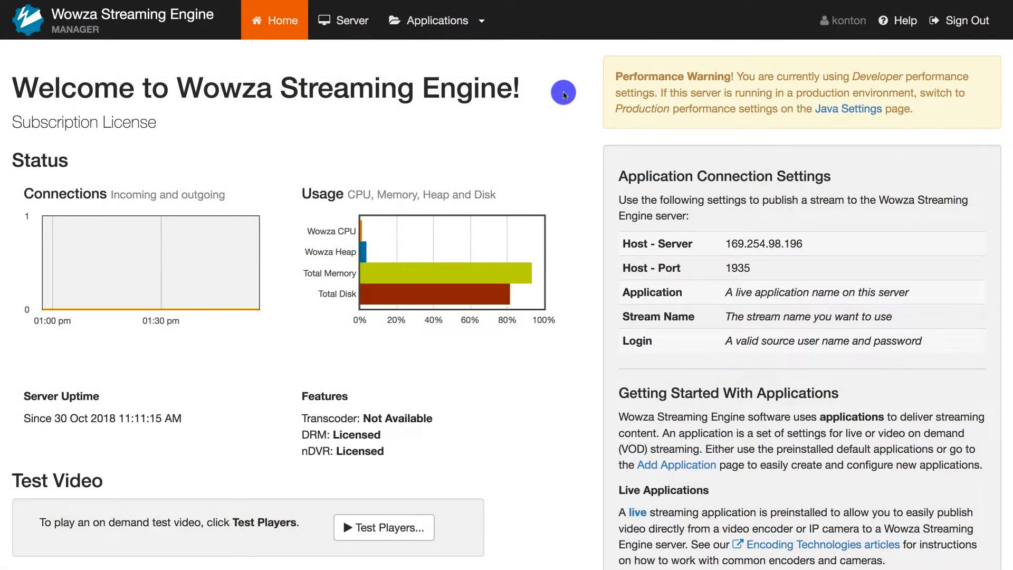
Open the live application and go through Incoming Streams to its empty Stream Targets page.
click(480, 22)
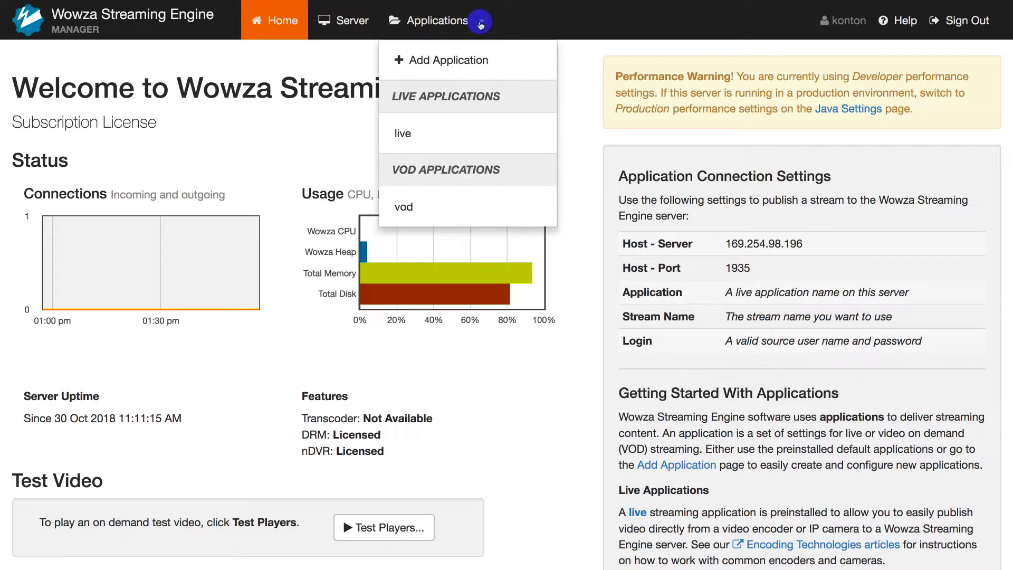
click(414, 142)
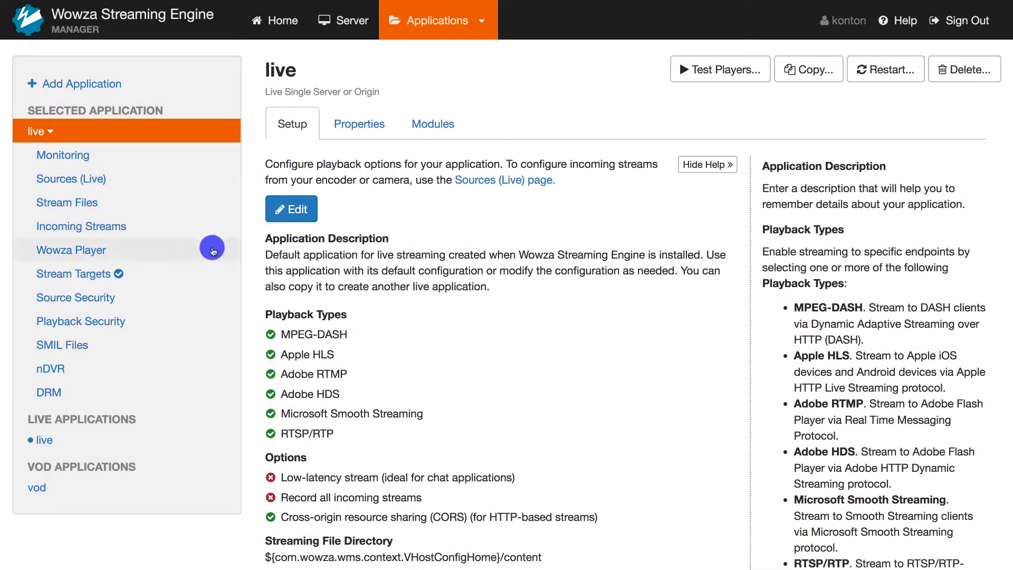
click(132, 227)
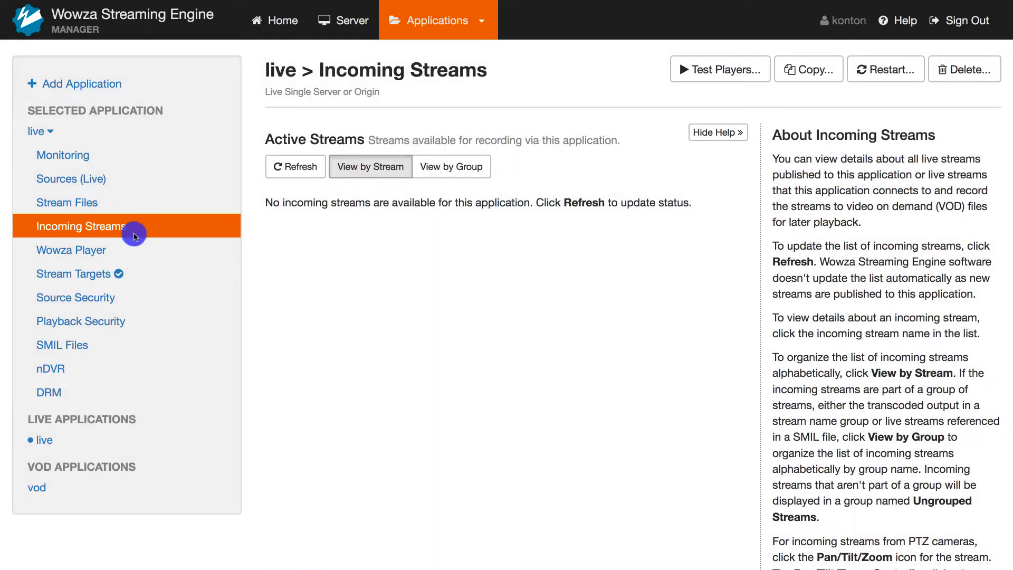
click(107, 279)
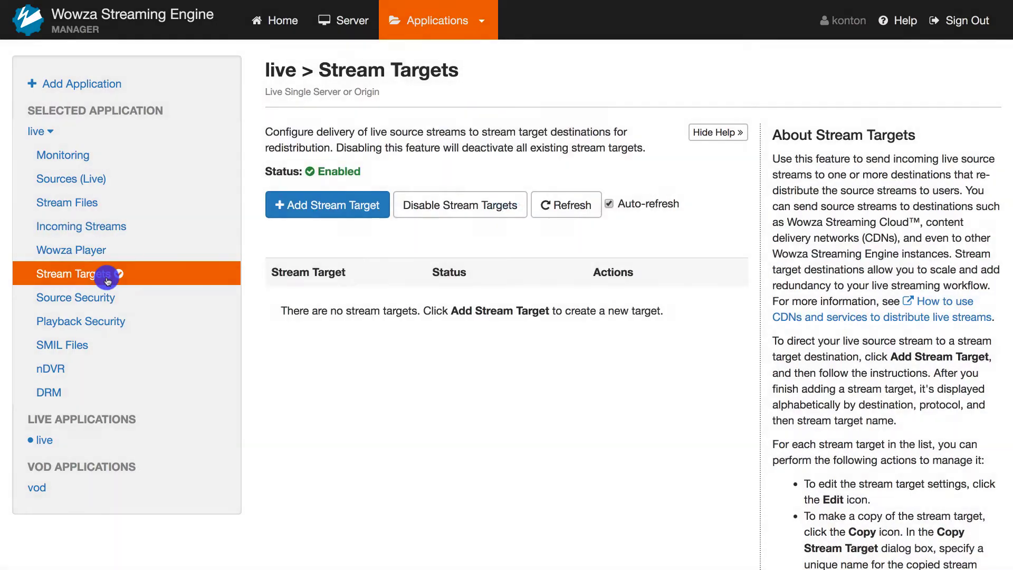
Add a YouTube Live target named YouTube sending Denver to a.rtmp.youtube.com, application live2, port 1935.
click(297, 210)
scroll(297, 211, down, 5)
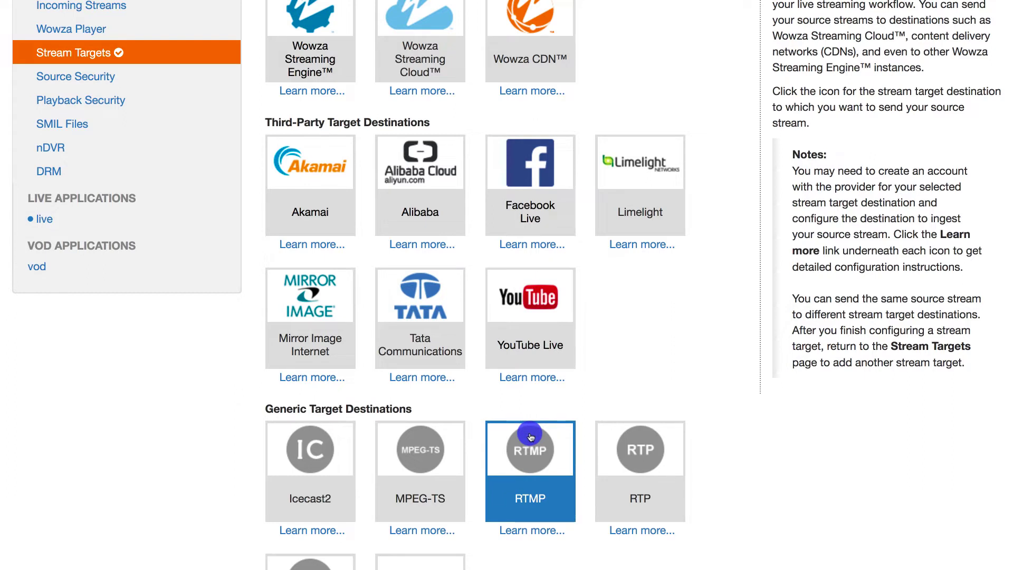
click(535, 338)
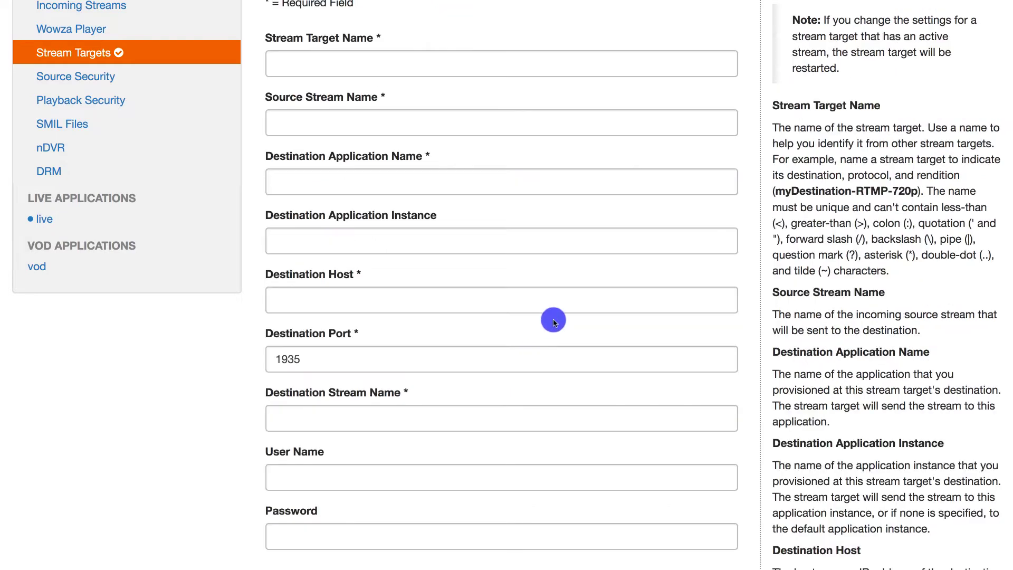
click(541, 73)
text(YouTube)
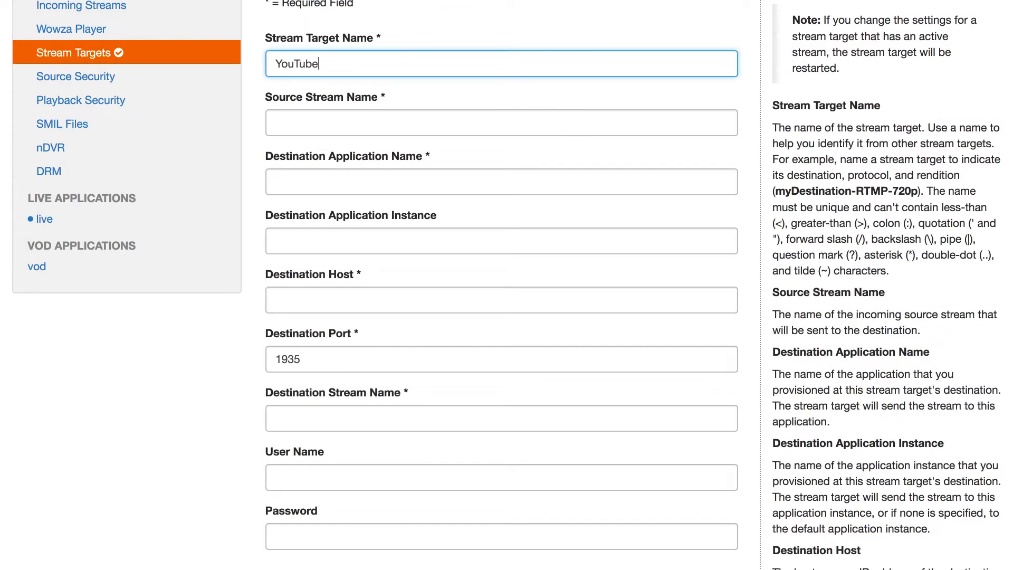
click(533, 122)
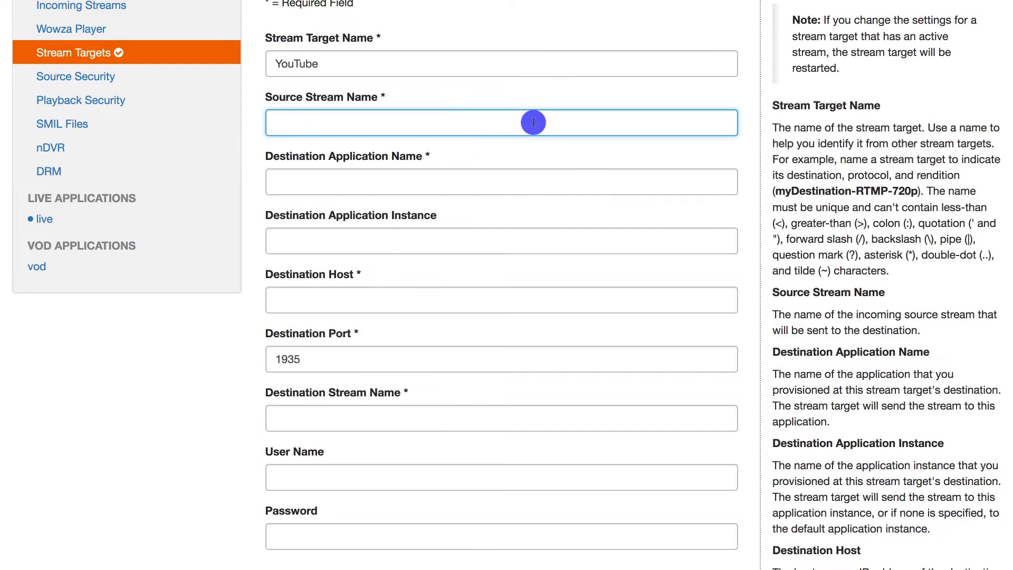
text(Denver)
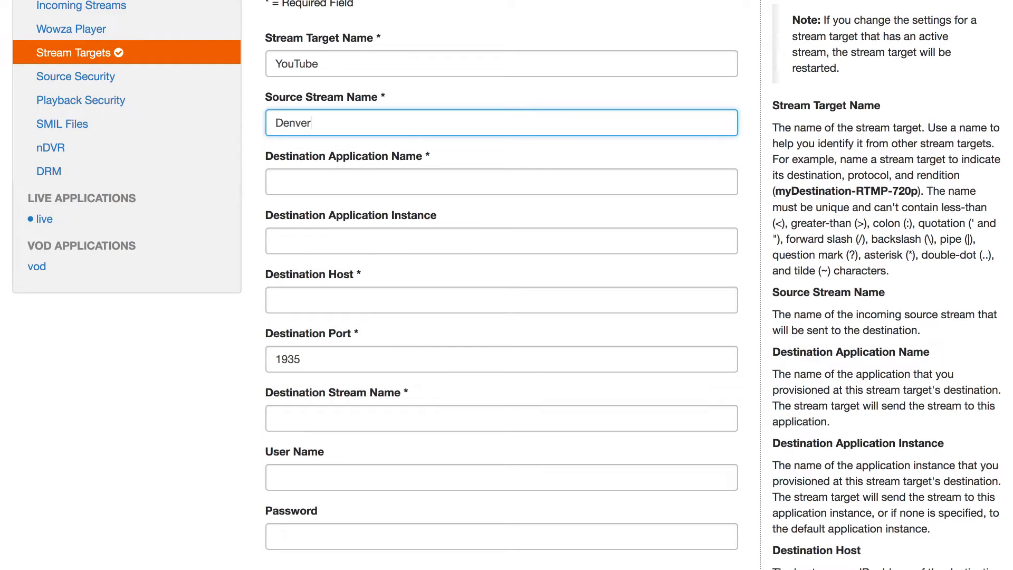
click(609, 105)
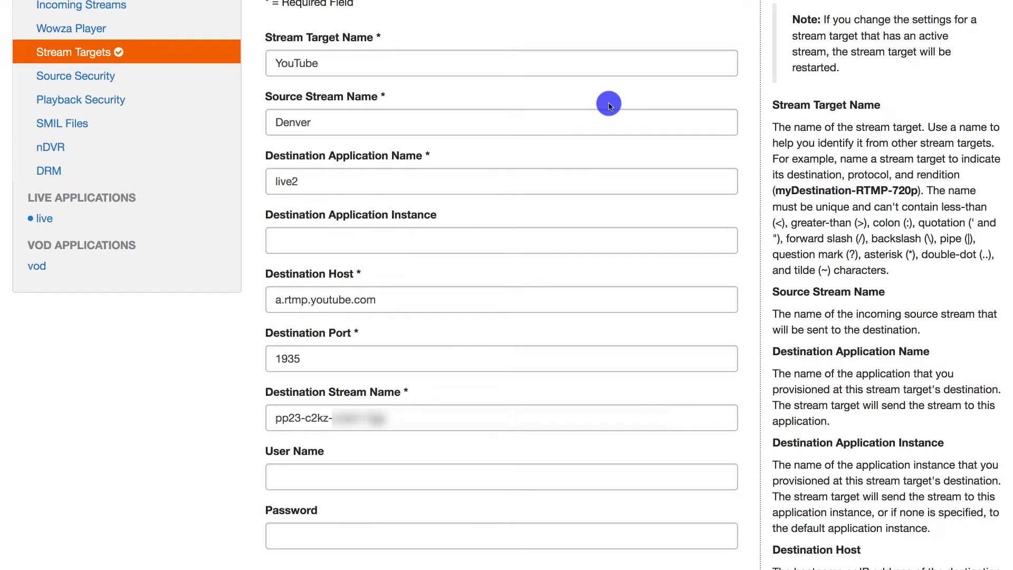
scroll(609, 105, down, 10)
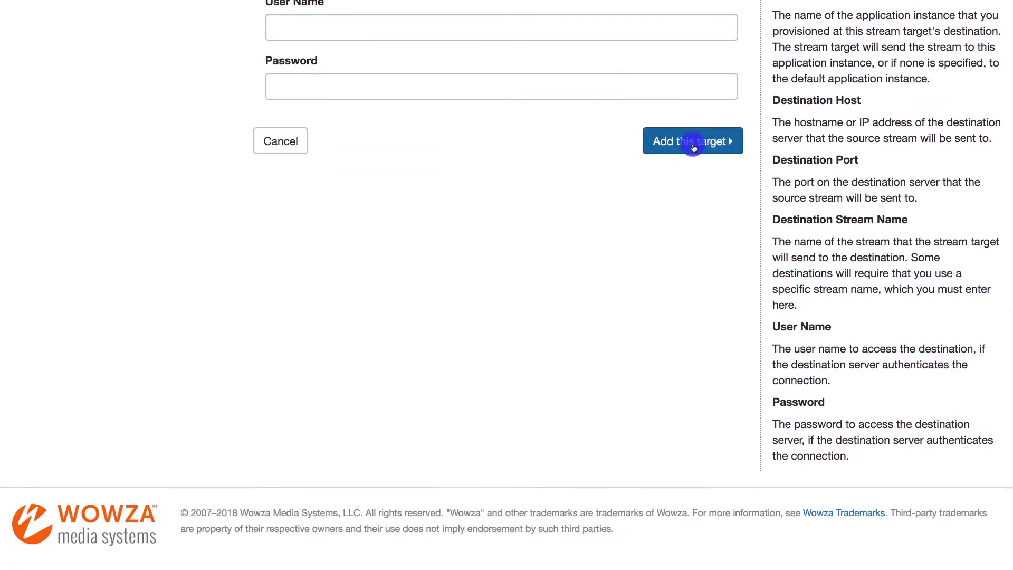
click(693, 148)
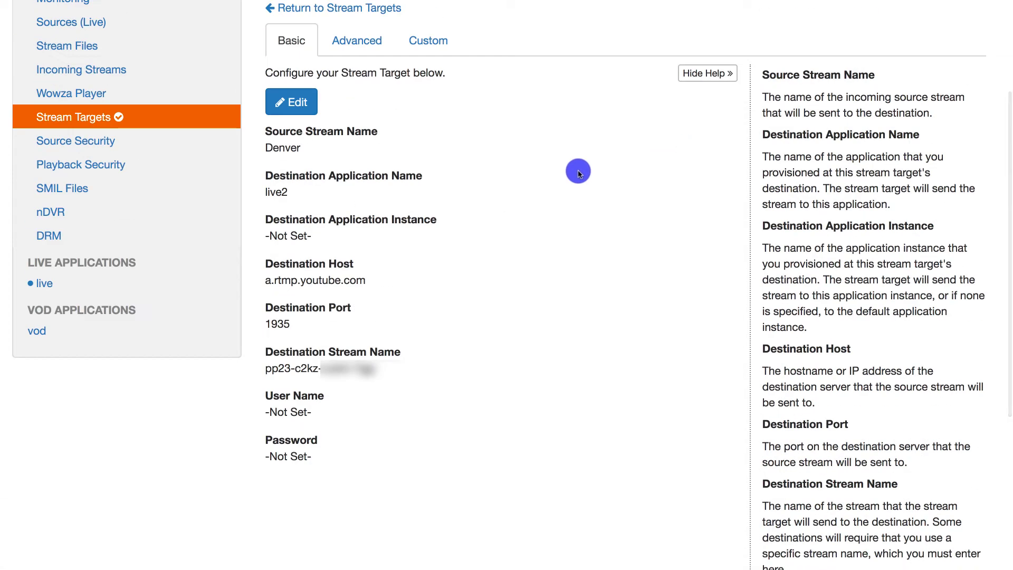
Add an RTMP target named Twitch sending Denver to live-den.twitch.tv on port 1935.
click(319, 9)
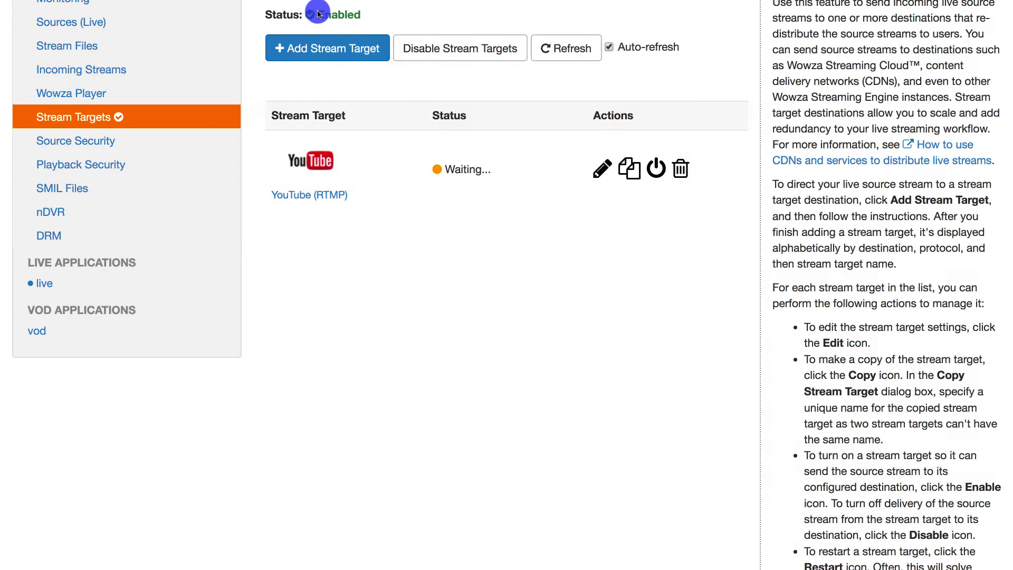
click(317, 50)
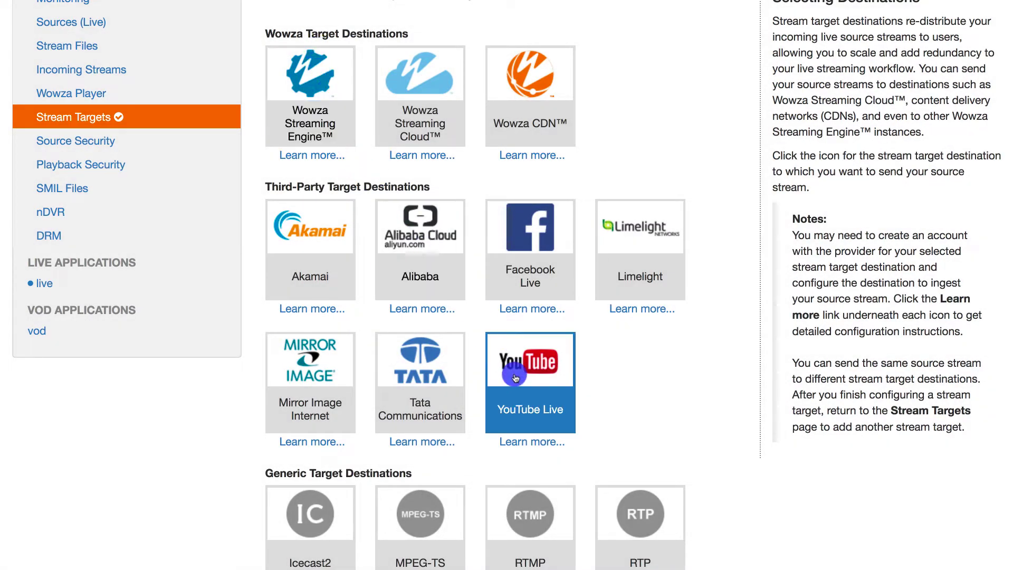
click(558, 490)
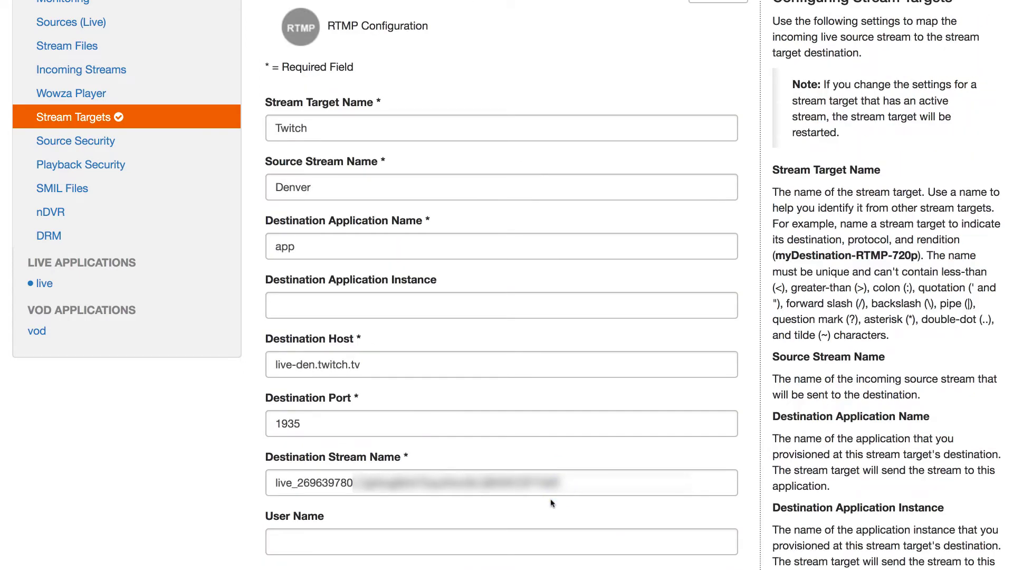
scroll(581, 498, down, 10)
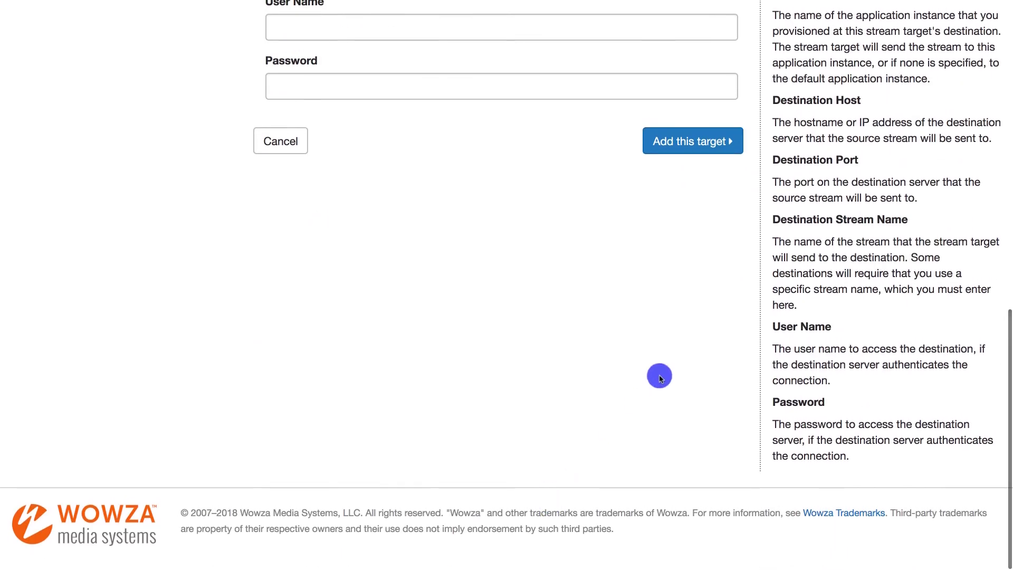
click(695, 144)
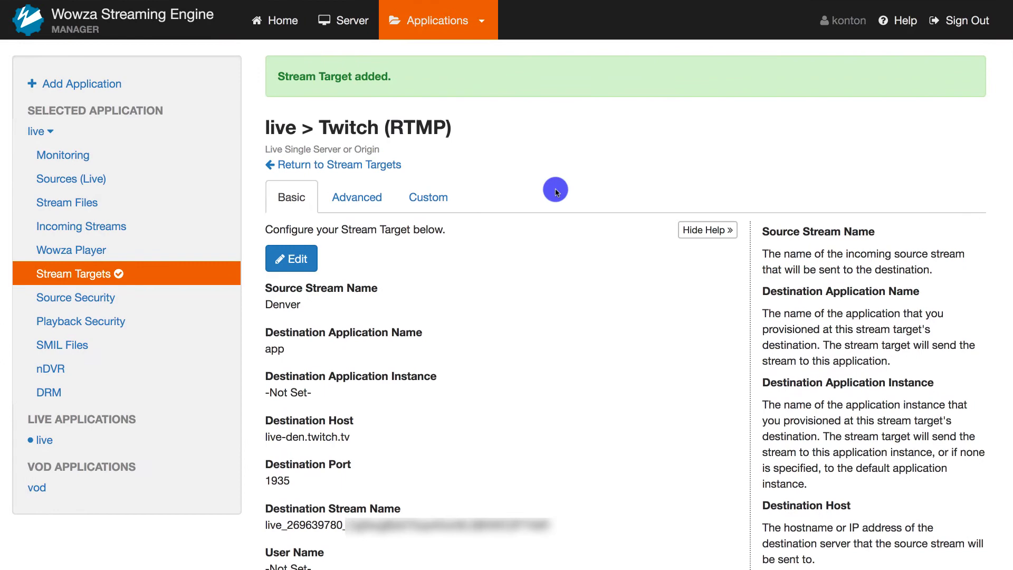
Return to the target list and begin adding a third stream target.
click(397, 167)
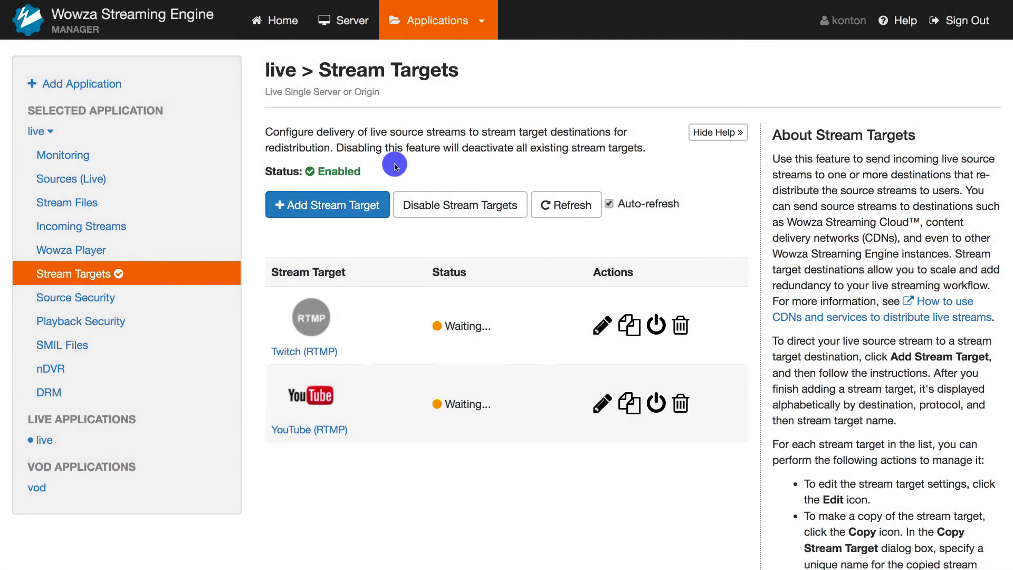
click(349, 208)
scroll(348, 207, down, 3)
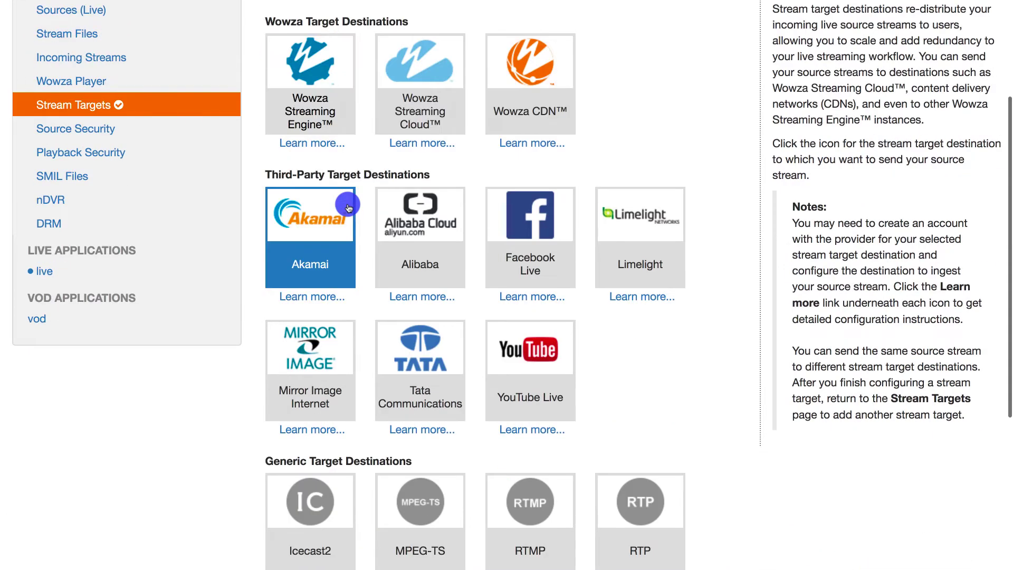
Add an RTMP target named Periscope sending Denver to or.pscp.tv, application x, port 80.
click(528, 505)
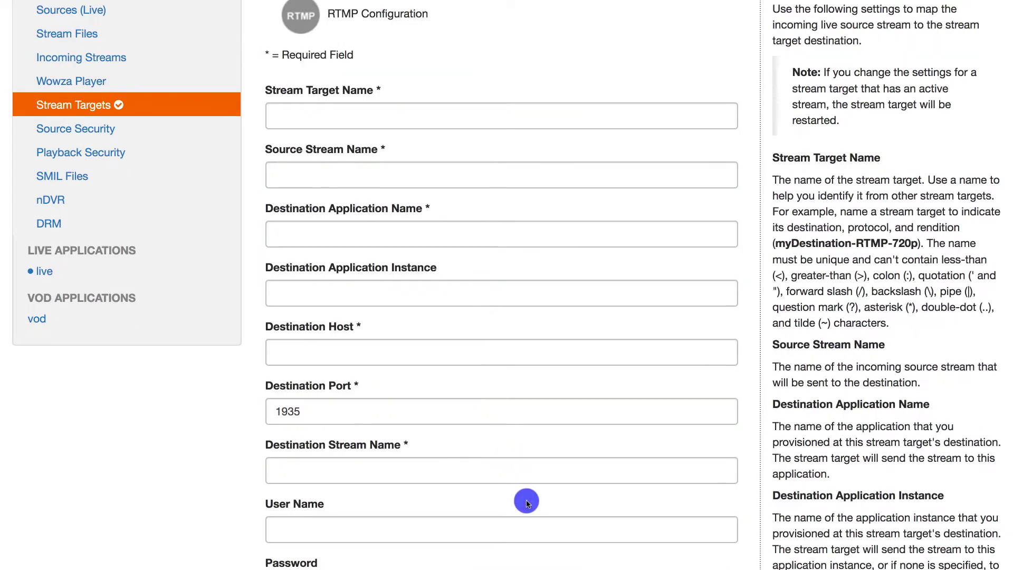
scroll(527, 502, down, 1)
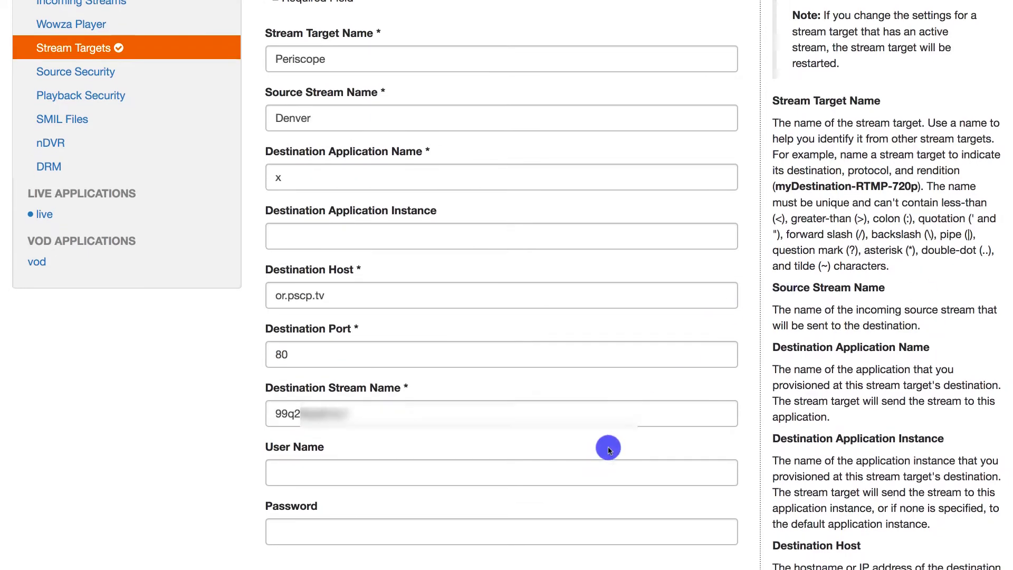
scroll(608, 449, down, 6)
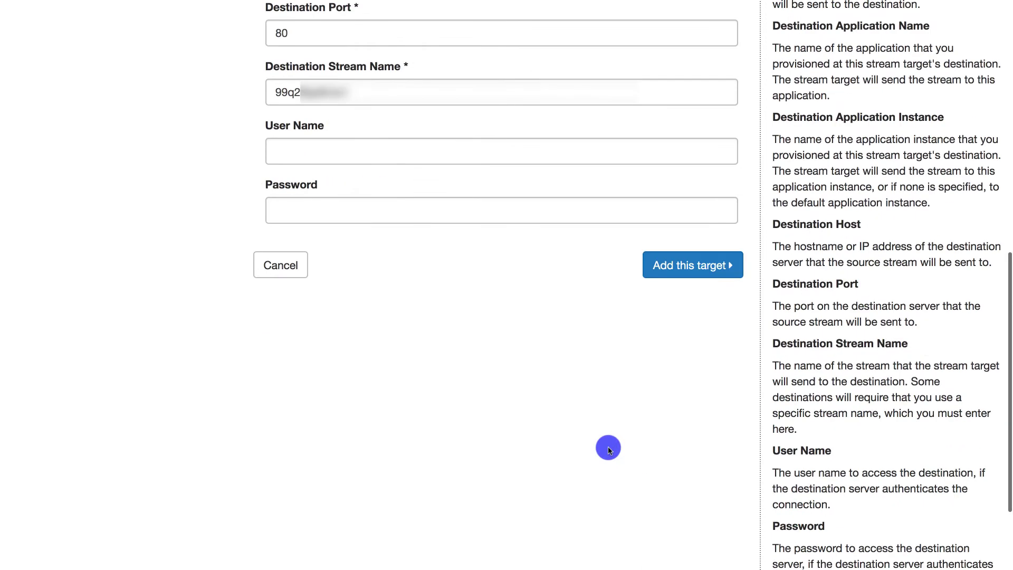
click(715, 262)
scroll(713, 260, up, 8)
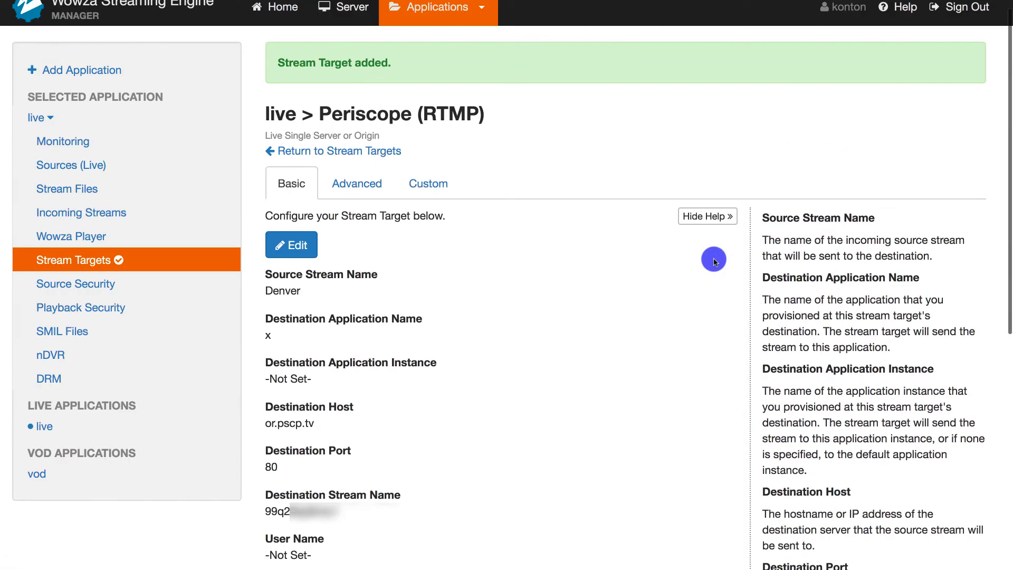
click(346, 152)
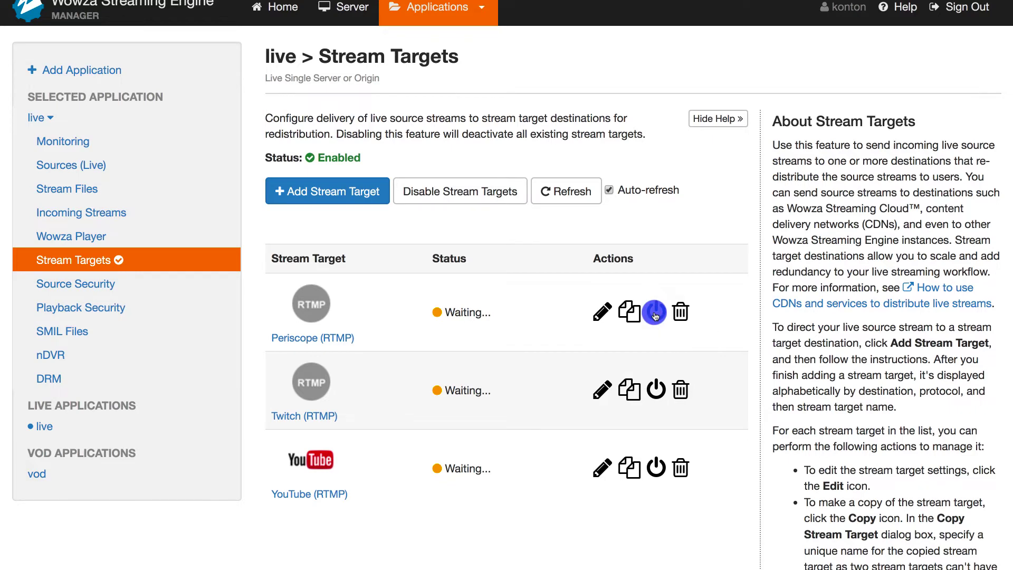
Start a Facebook Live target named Facebook with source stream Denver, ready for Log In.
click(313, 202)
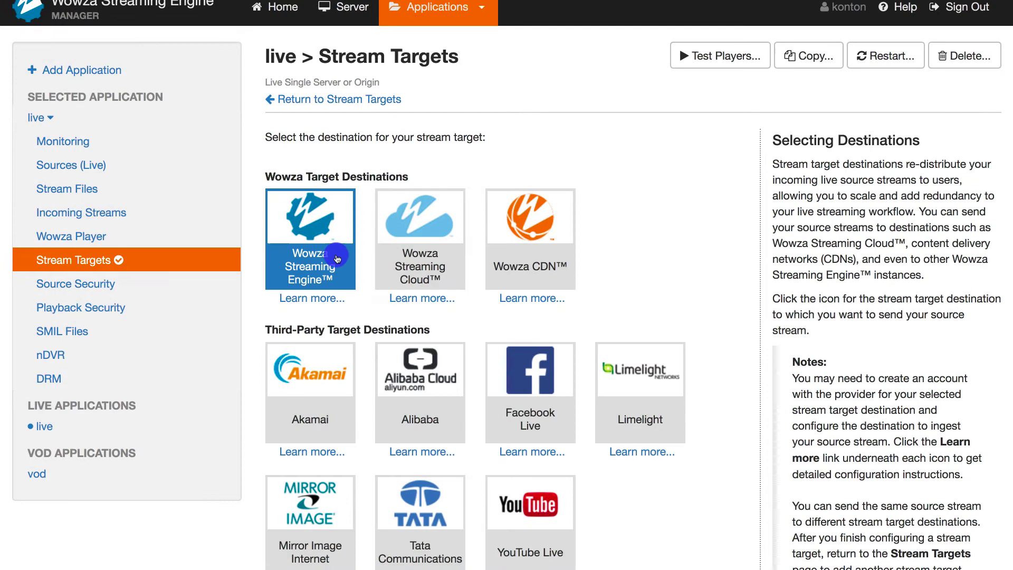
click(531, 373)
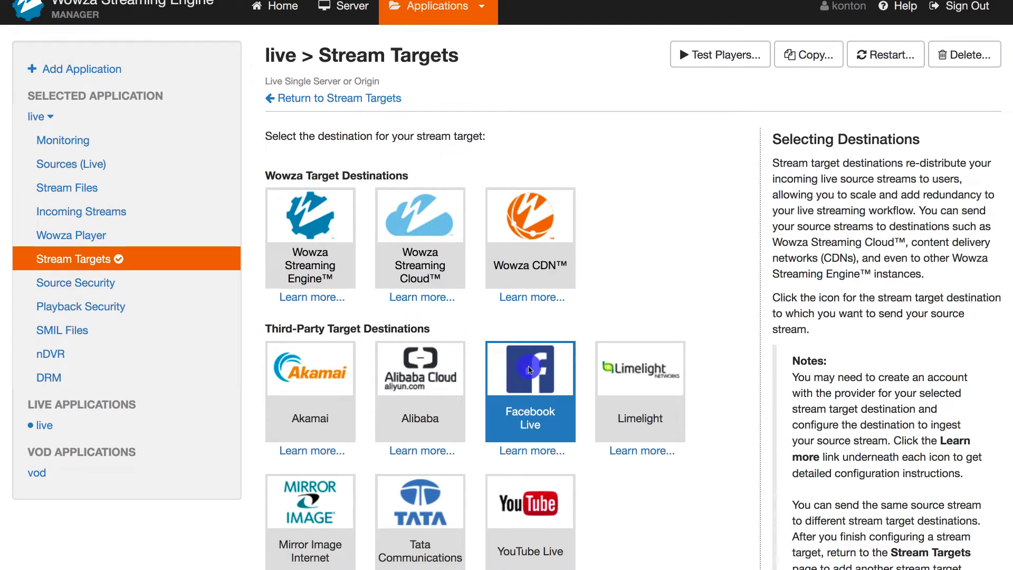
click(549, 270)
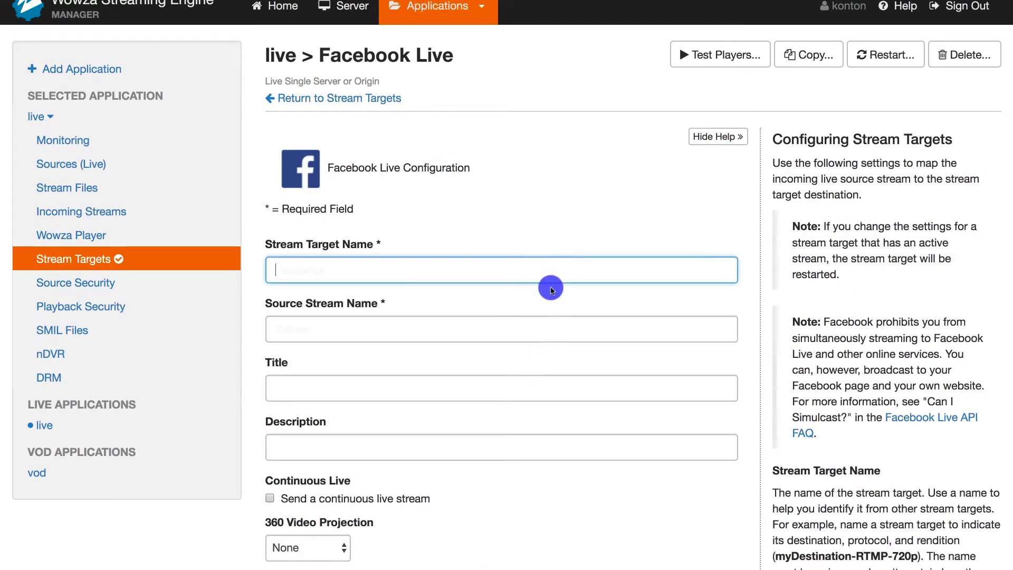
click(551, 287)
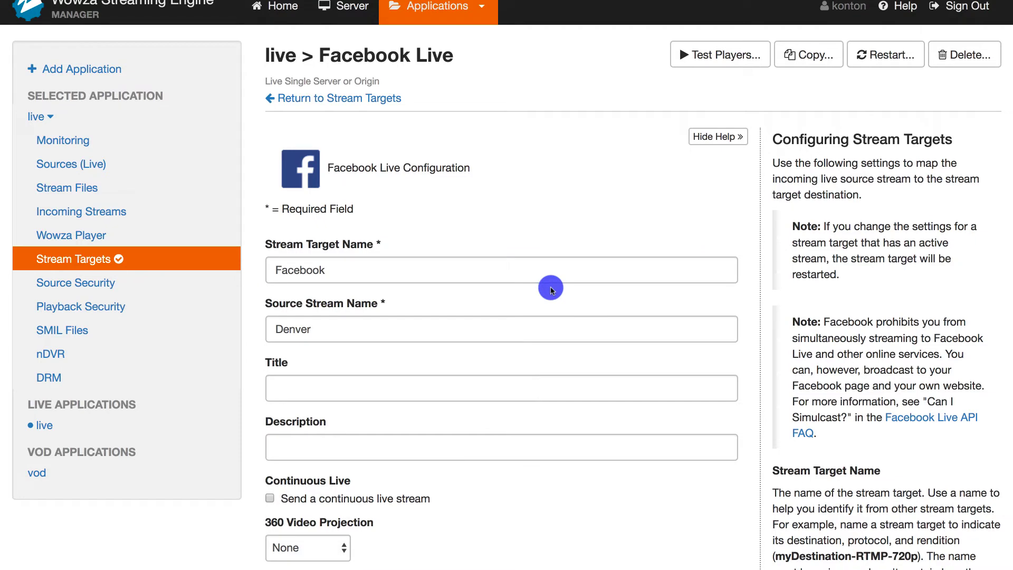
scroll(550, 290, down, 6)
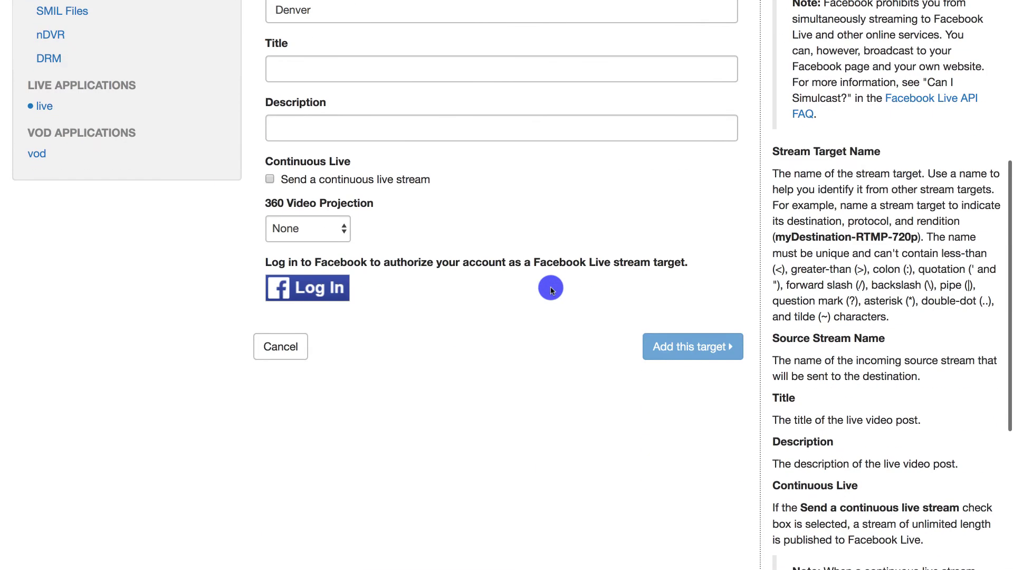
Log in to Facebook and grant Wowza Public posting and Page management permissions.
click(338, 295)
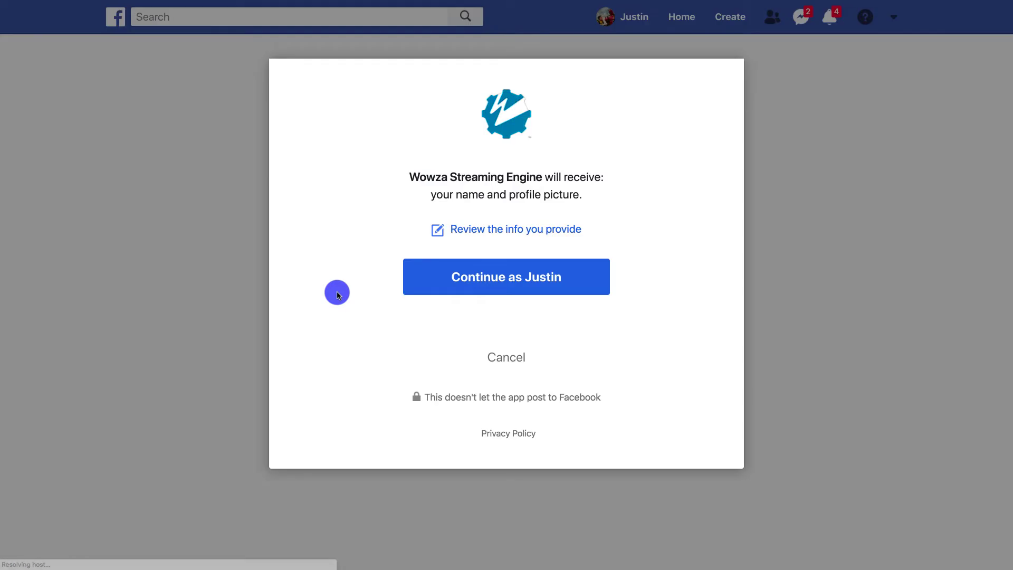
click(484, 275)
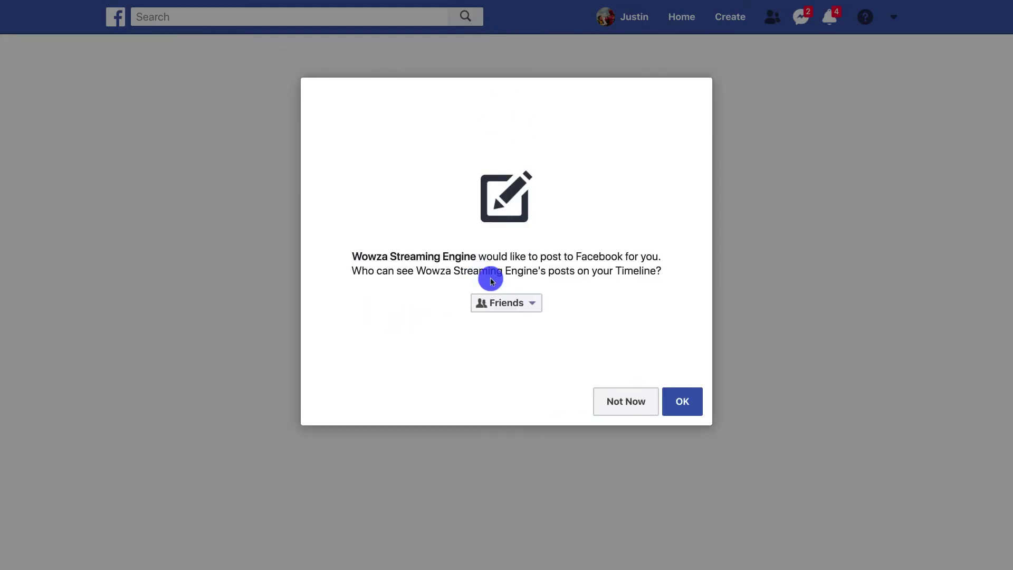
click(500, 302)
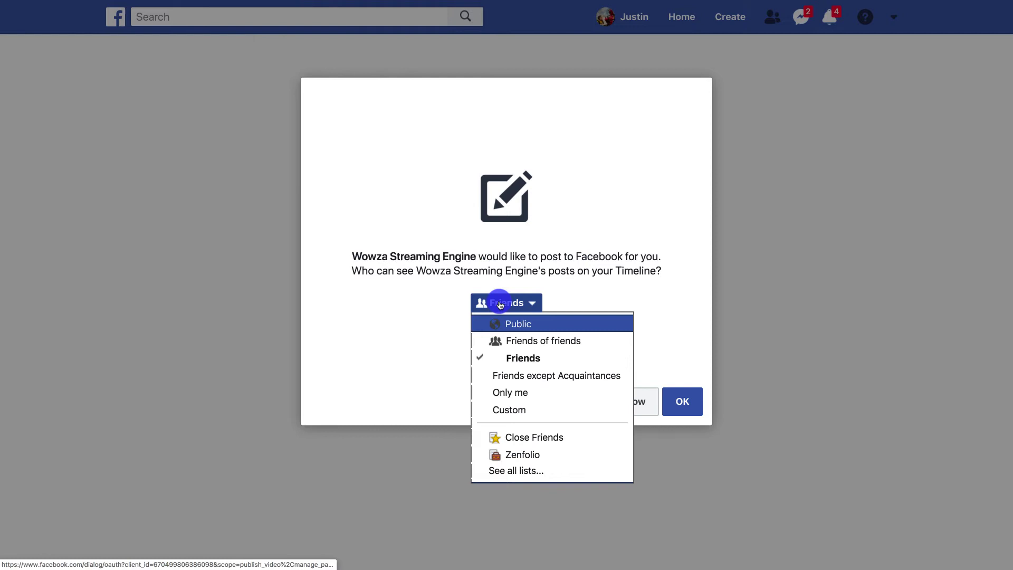
click(509, 323)
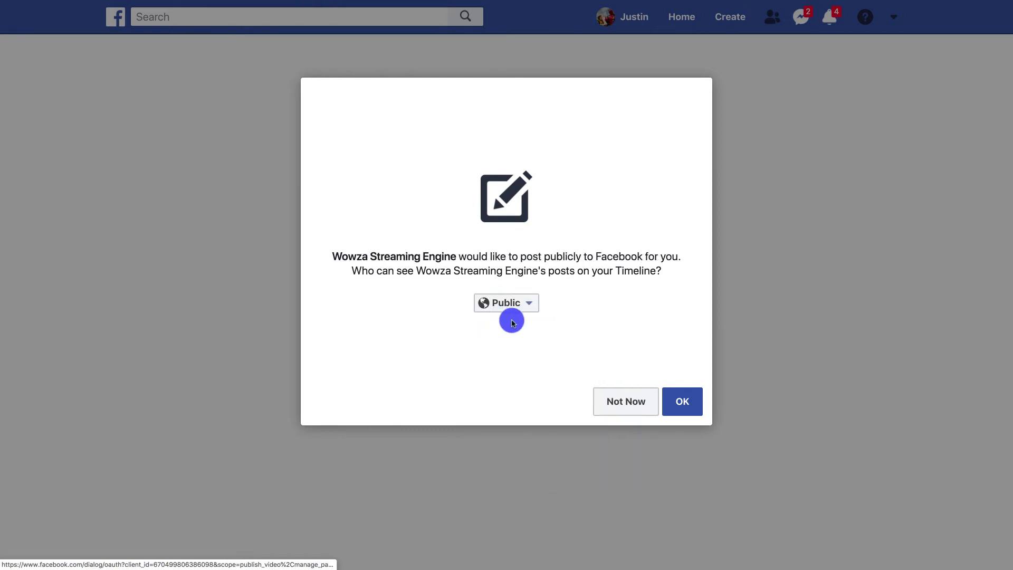
click(686, 411)
click(686, 412)
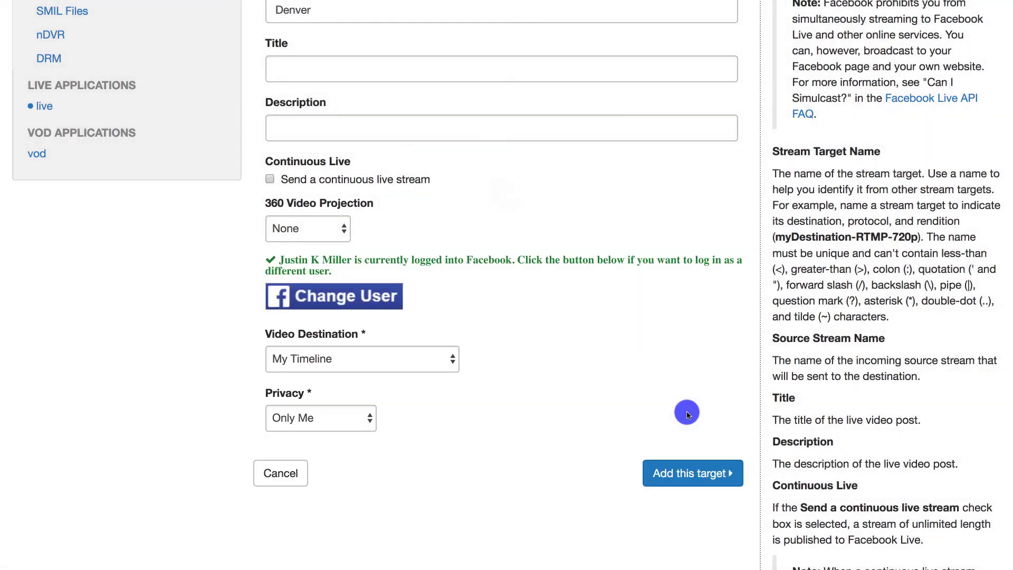
Set the Facebook video destination to Page, choosing the Frog Cube page.
click(432, 365)
click(430, 376)
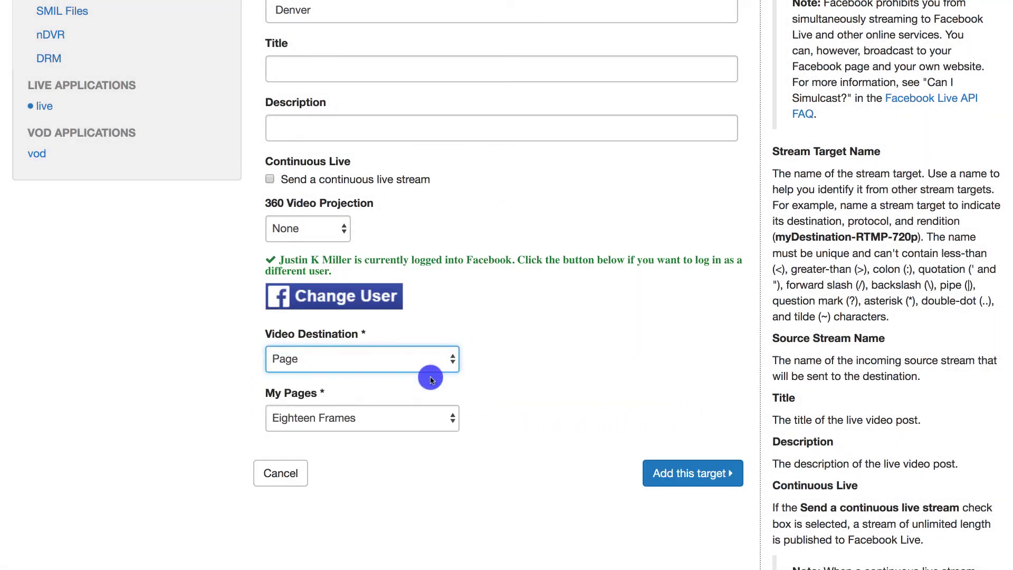
click(412, 417)
click(415, 428)
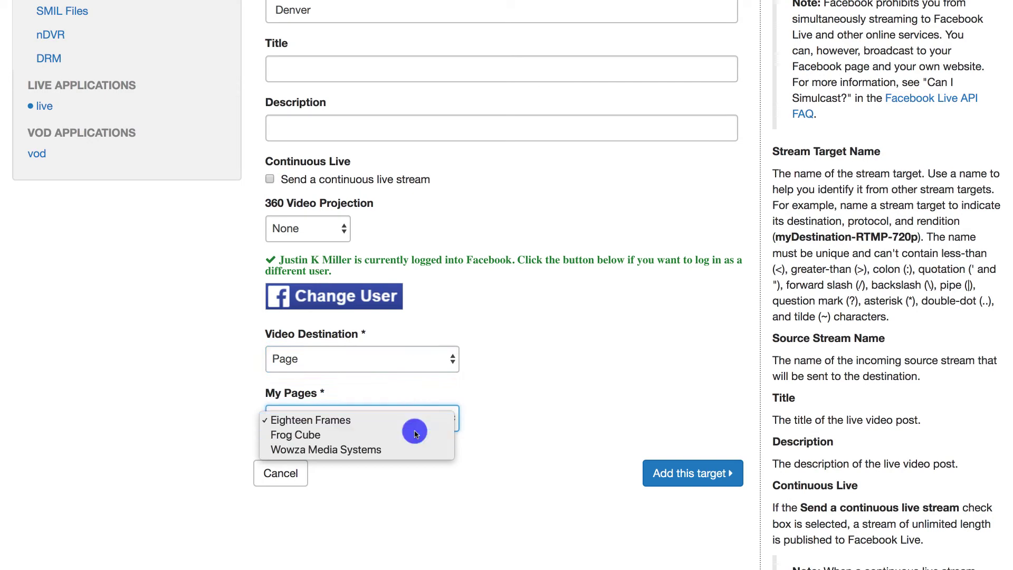
Save the Facebook target, return to Stream Targets, and open the server's source authentication settings.
click(662, 474)
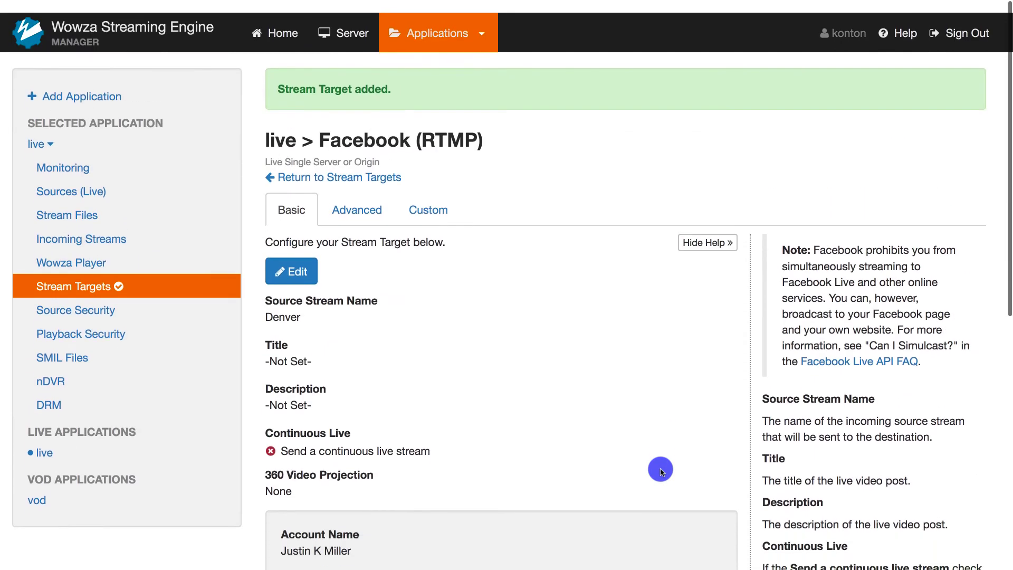
click(313, 164)
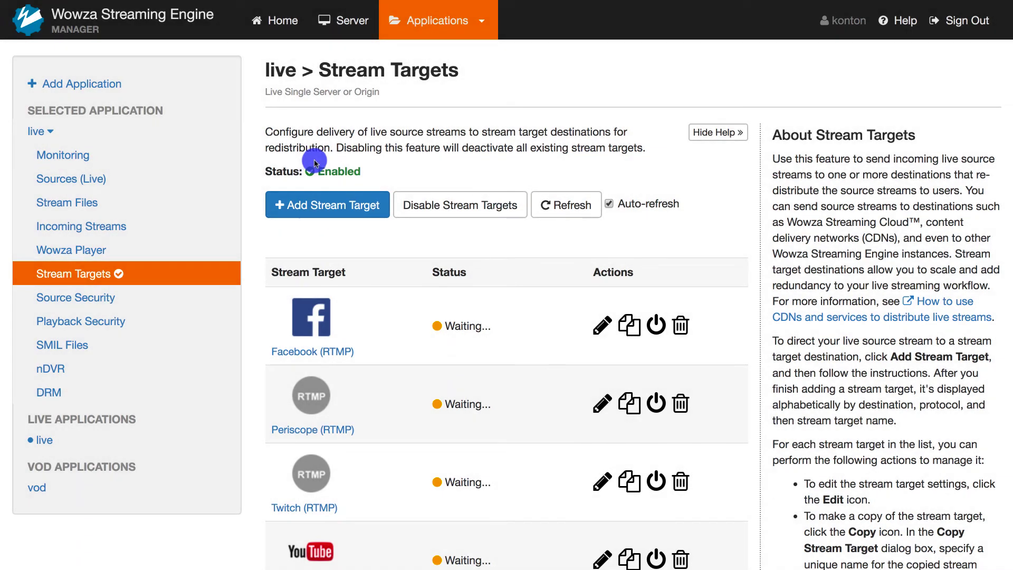
click(348, 21)
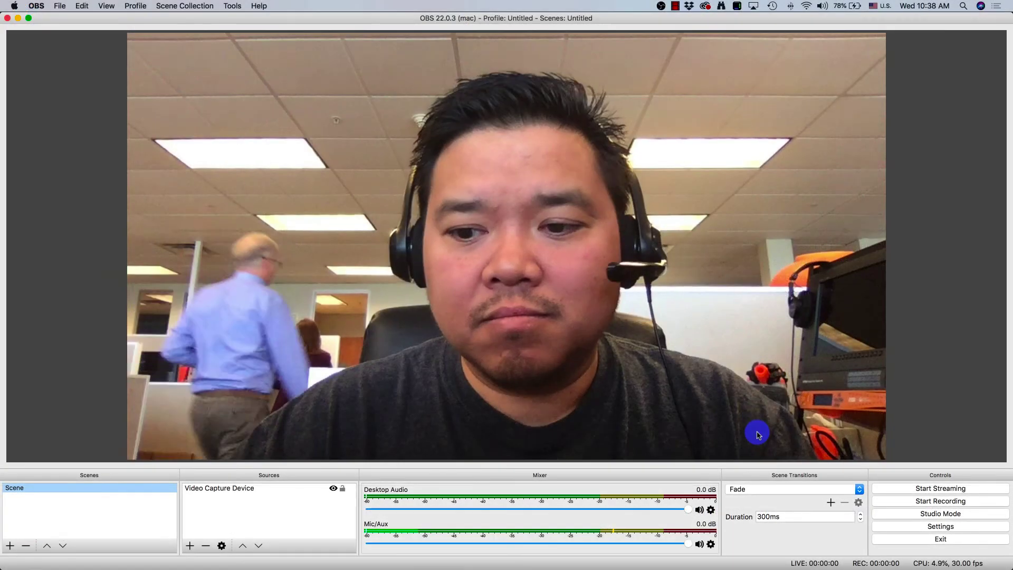
Set OBS to stream to the custom server rtmp://localhost:1935/live with stream key Denver.
click(912, 525)
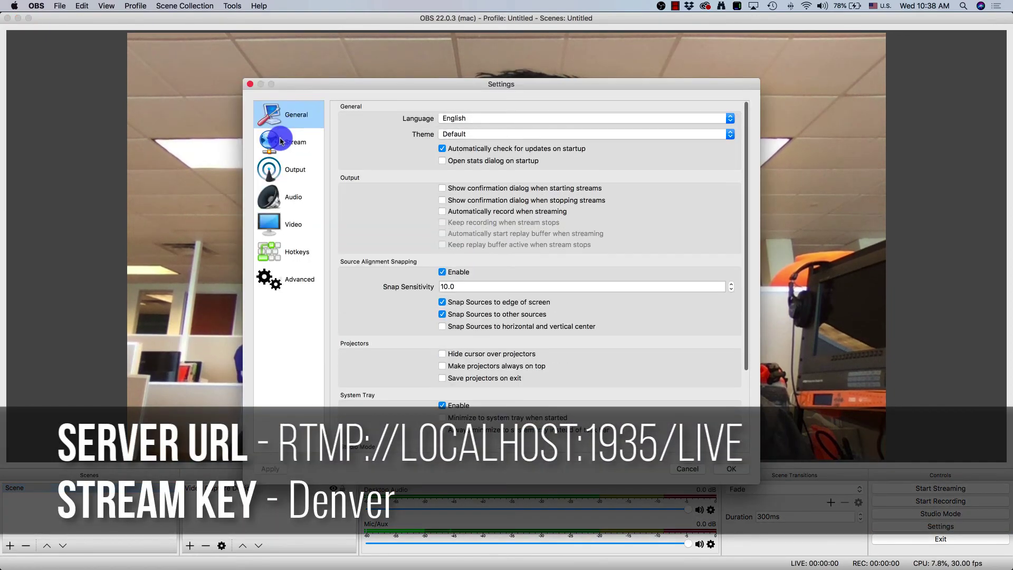
click(281, 141)
click(482, 112)
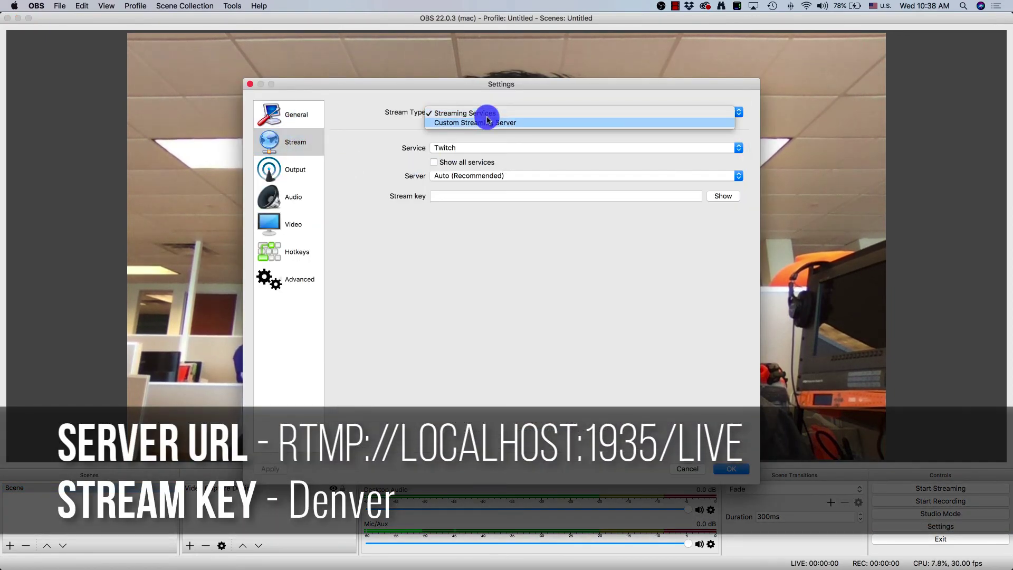
click(487, 123)
click(489, 148)
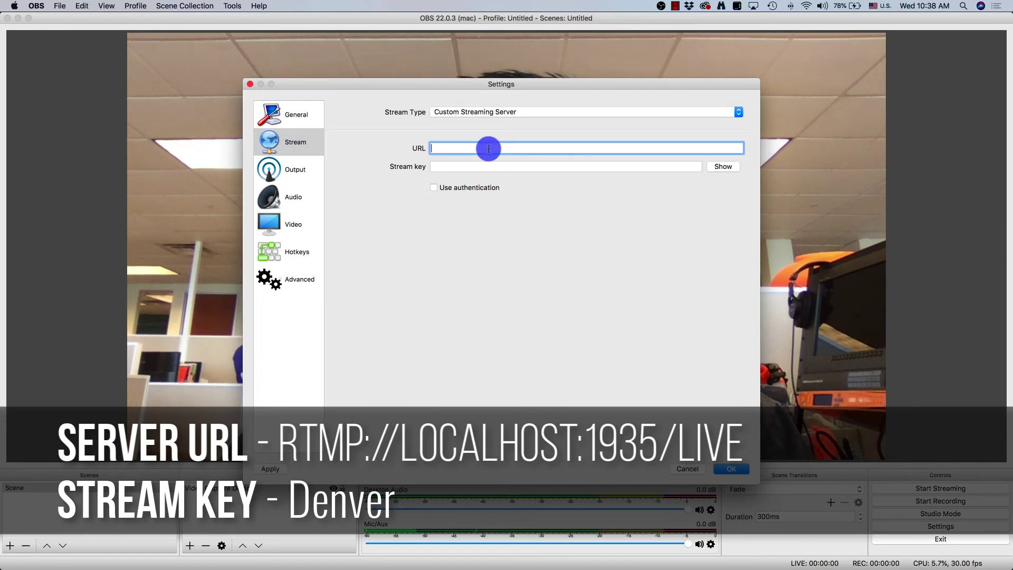
click(490, 166)
text(Denver)
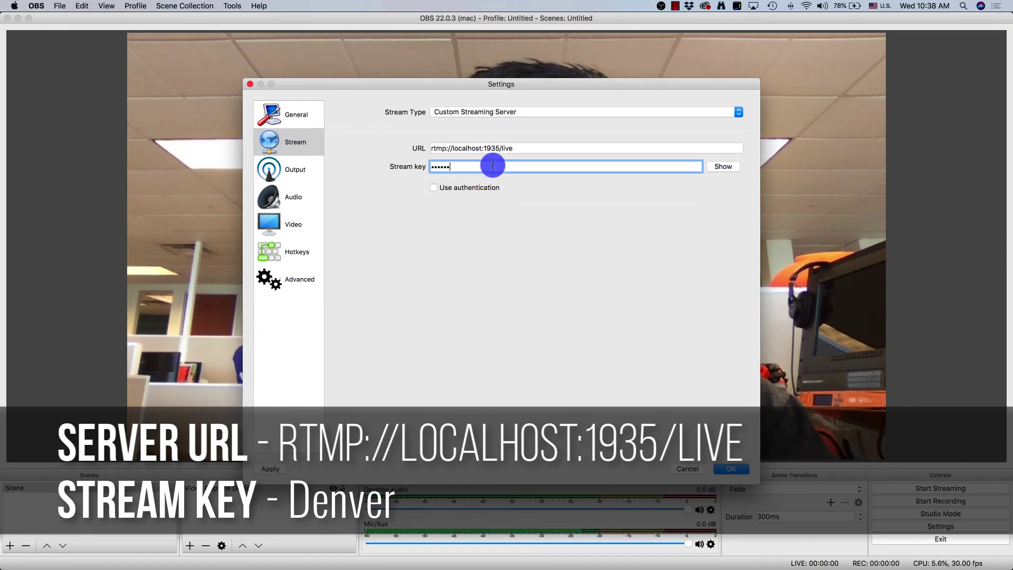
click(722, 167)
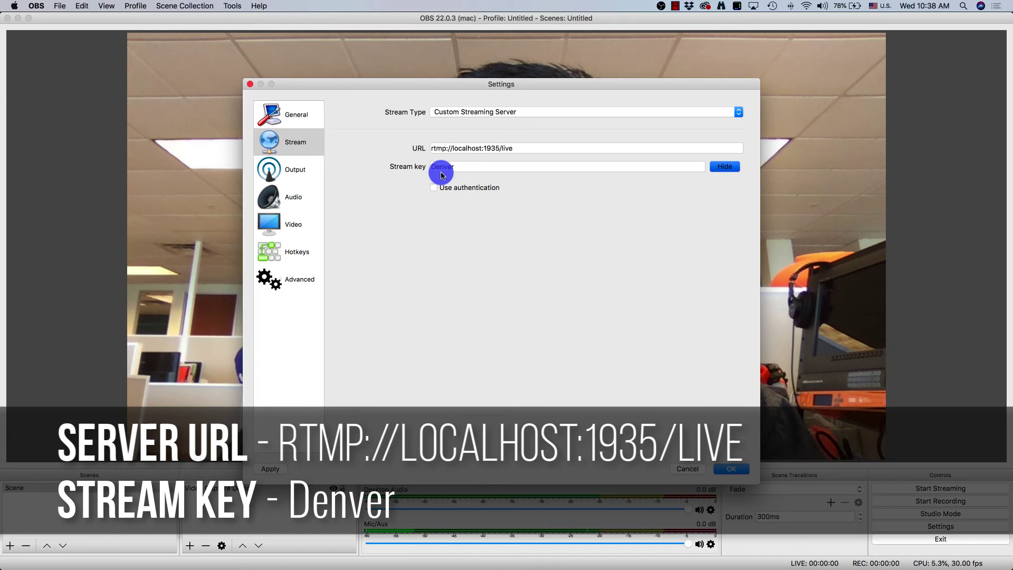
Enable stream authentication with the publisher username and password, and save the stream settings.
click(435, 187)
click(439, 201)
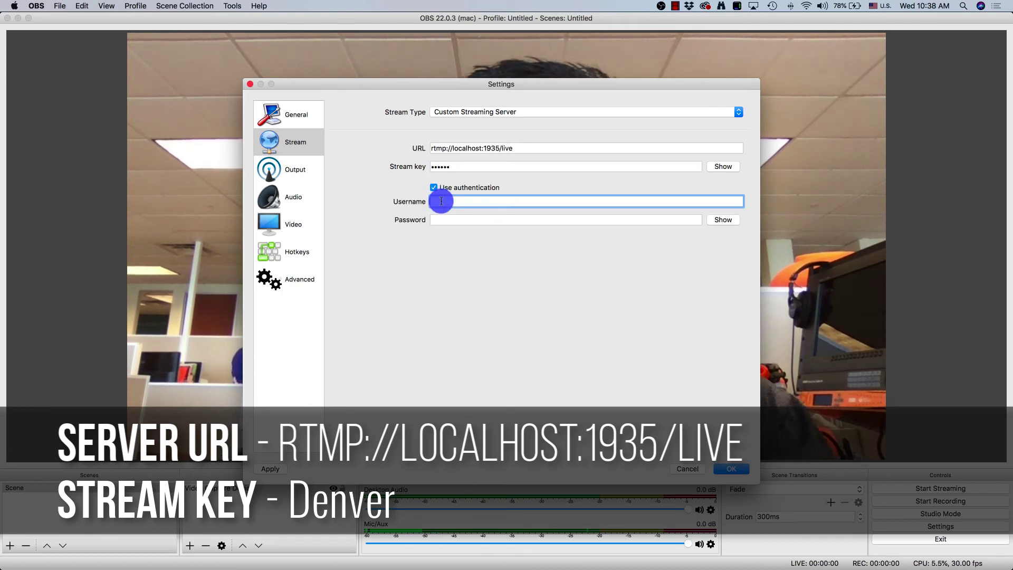
text(Philoenix)
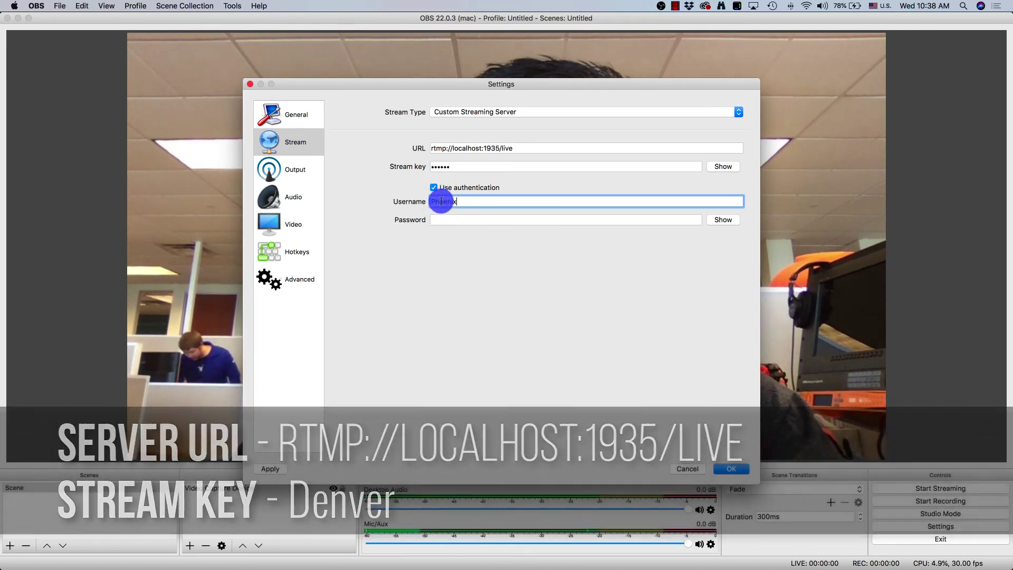
click(444, 219)
text(password)
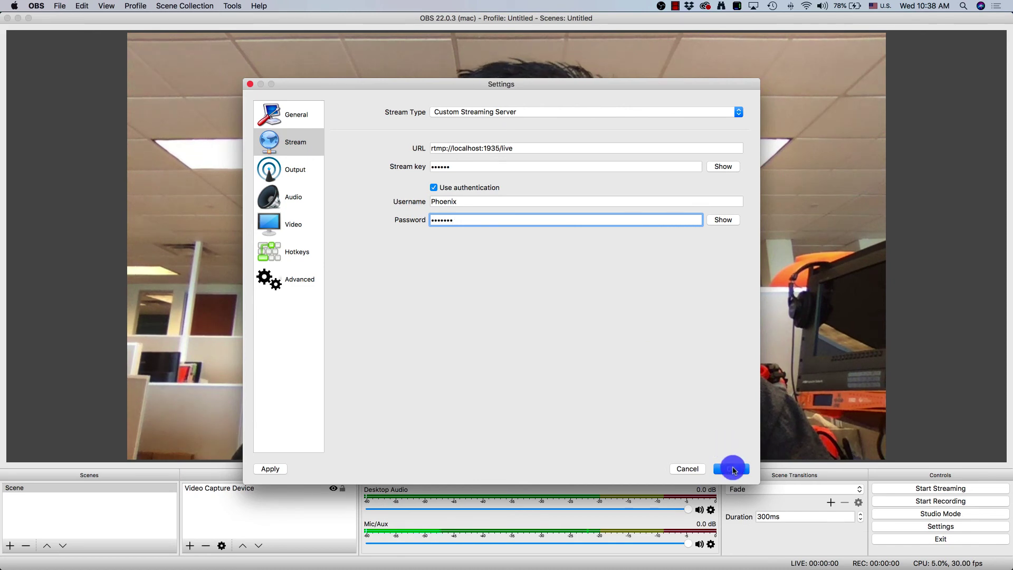
click(732, 468)
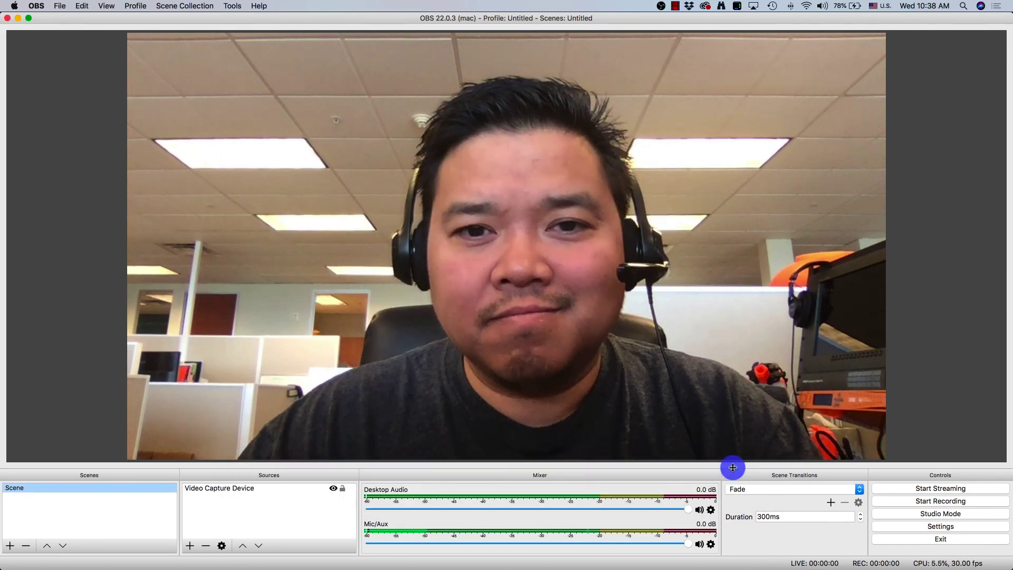
Start the OBS live stream to the local Wowza server at rtmp://localhost:1935/live.
click(919, 490)
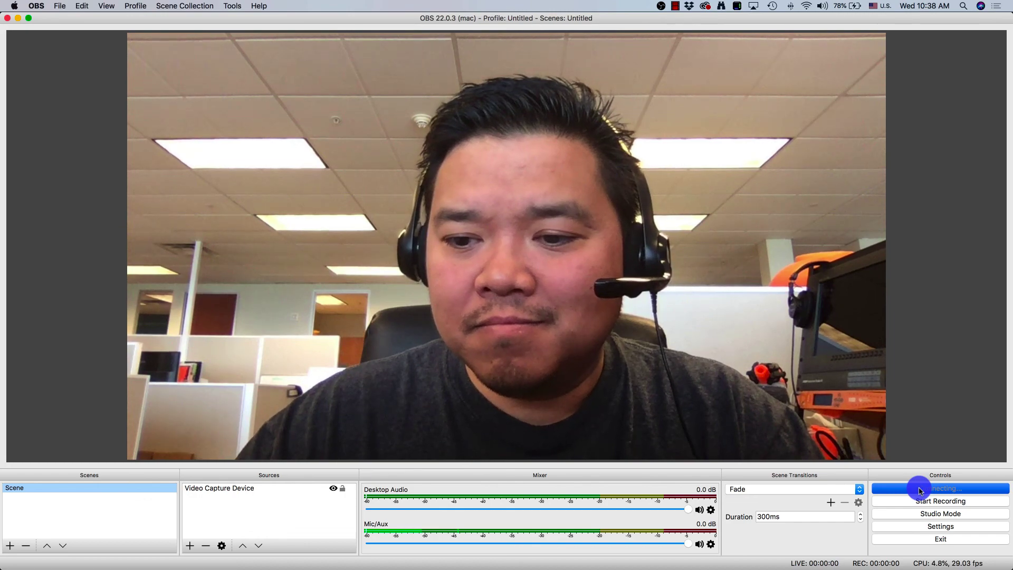